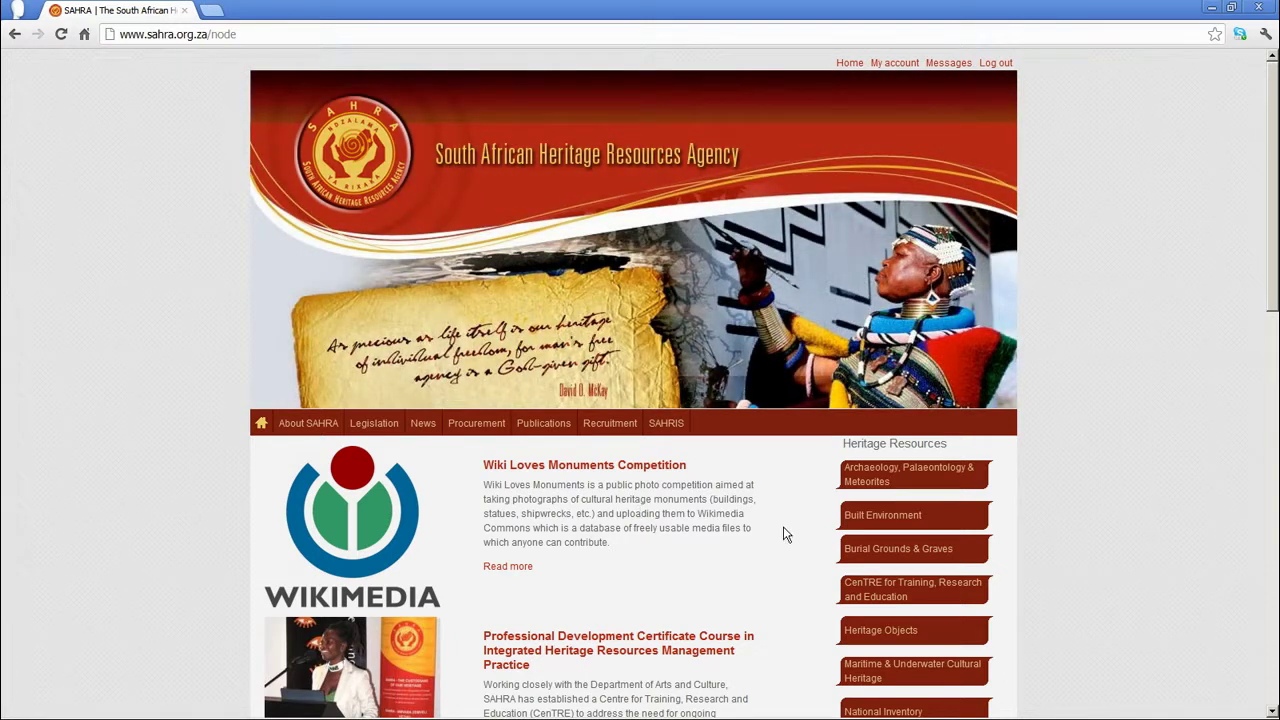
- Scroll down to the bottom of the SAHRA home page
{"action": "scroll", "coordinate": [785, 535], "scroll_direction": "down", "scroll_amount": 8}
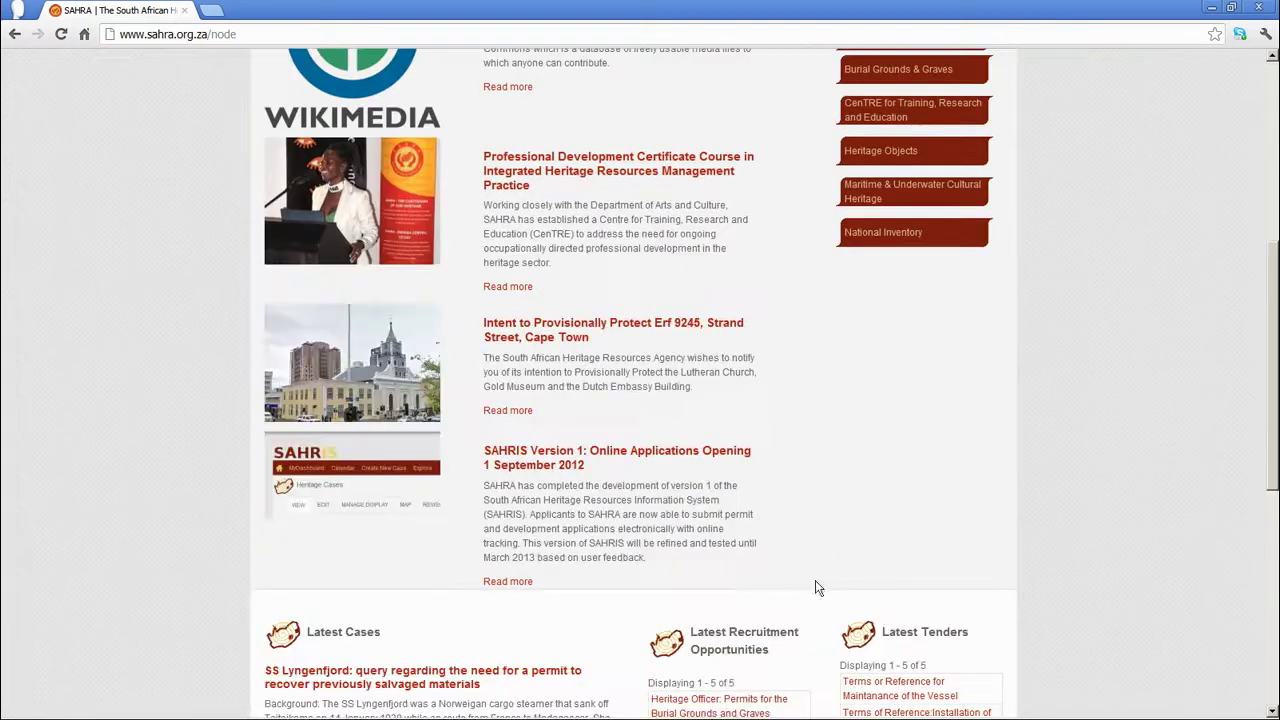
- Search the site for gr43 and download the GR43.pdf report from the results
{"action": "left_click", "coordinate": [883, 512]}
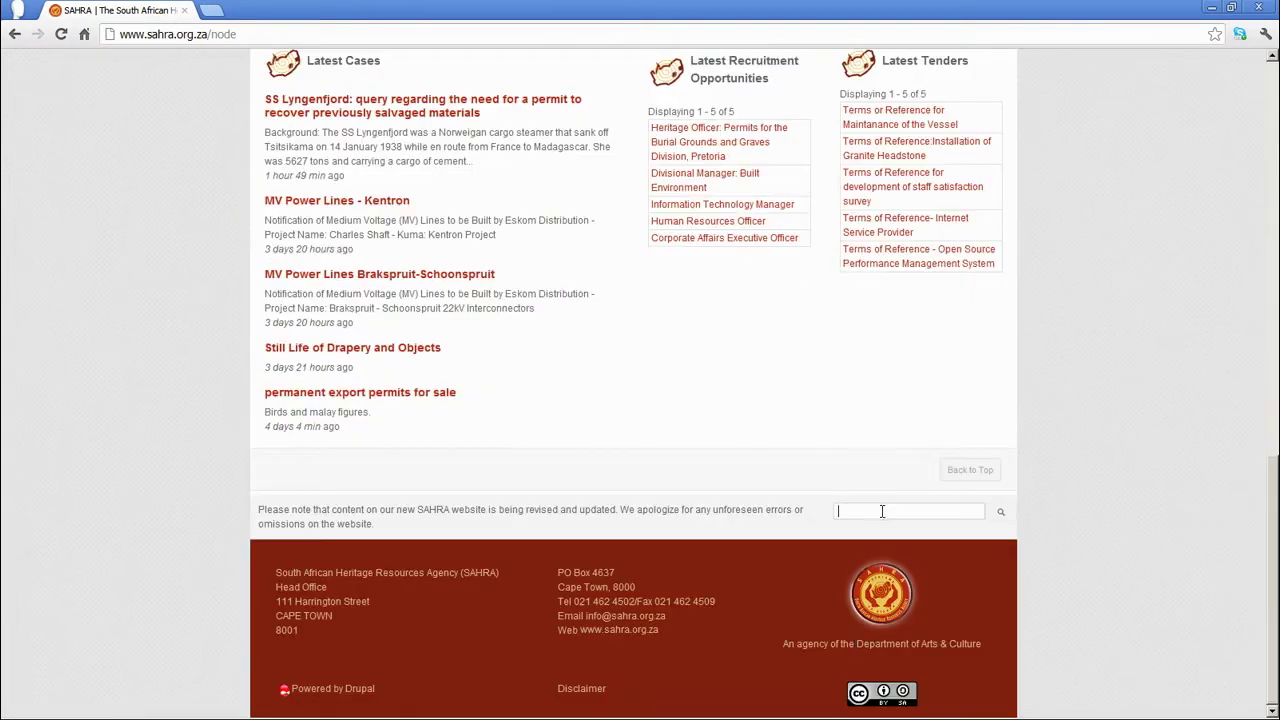
{"action": "type", "text": "gr43"}
{"action": "key", "text": "Return"}
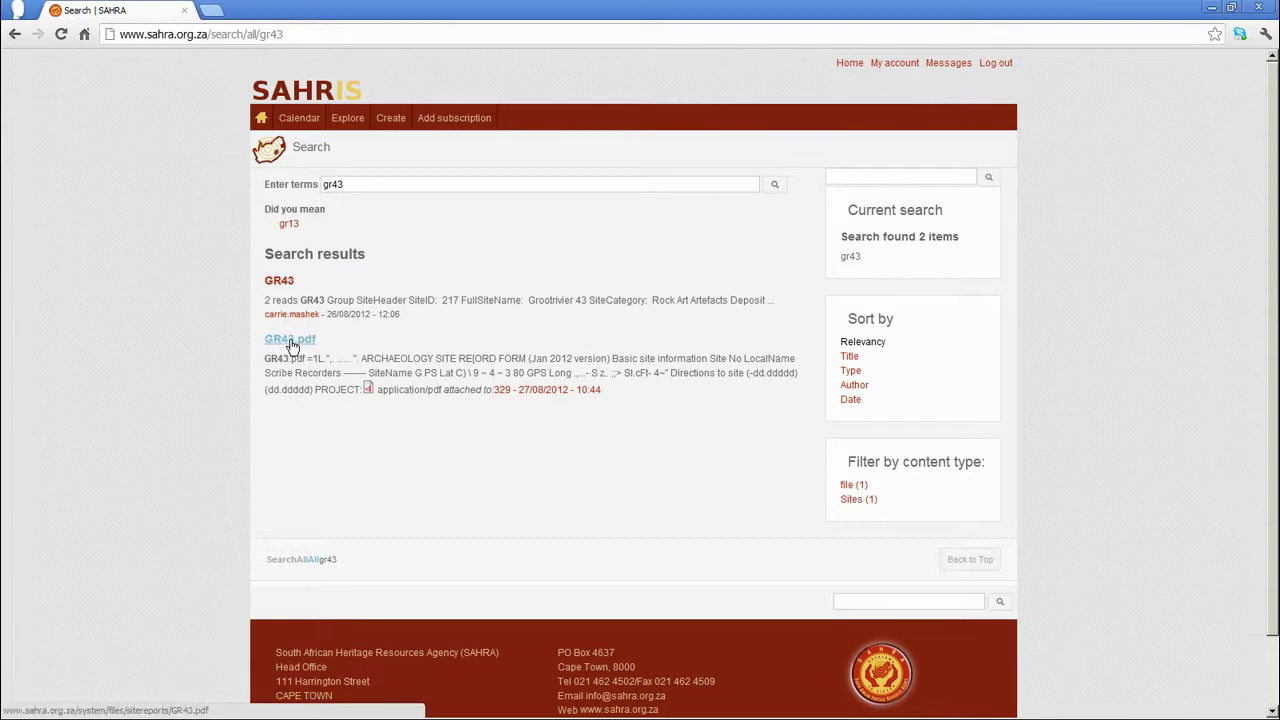
{"action": "left_click", "coordinate": [292, 342]}
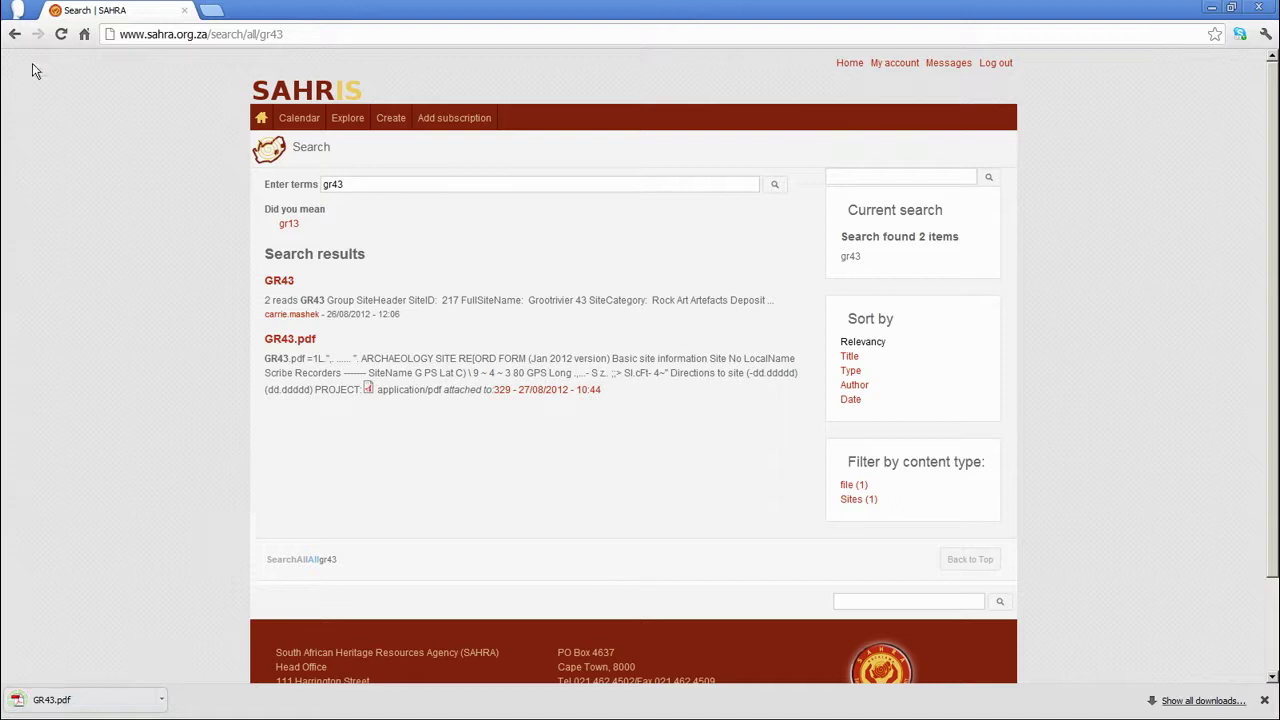
- Return to the home page, log out, and sign in with the applicant account
{"action": "left_click", "coordinate": [15, 38]}
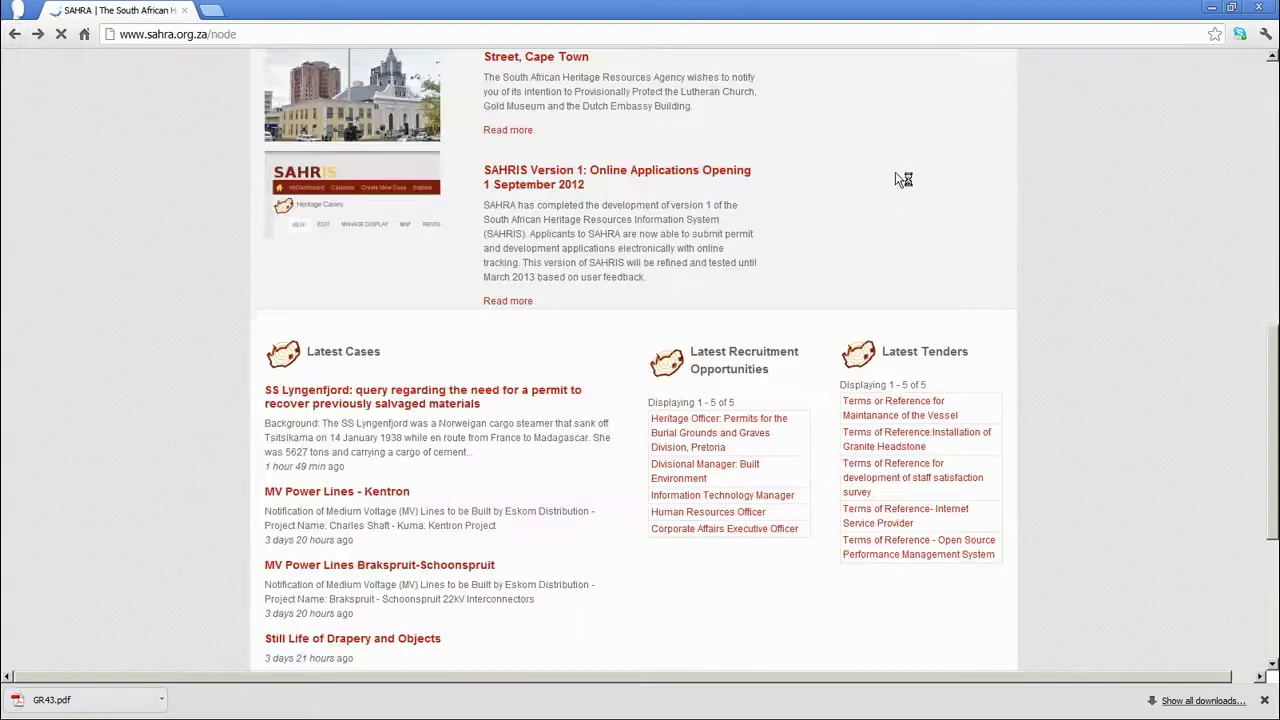
{"action": "scroll", "coordinate": [980, 346], "scroll_direction": "up", "scroll_amount": 10}
{"action": "left_click", "coordinate": [1012, 68]}
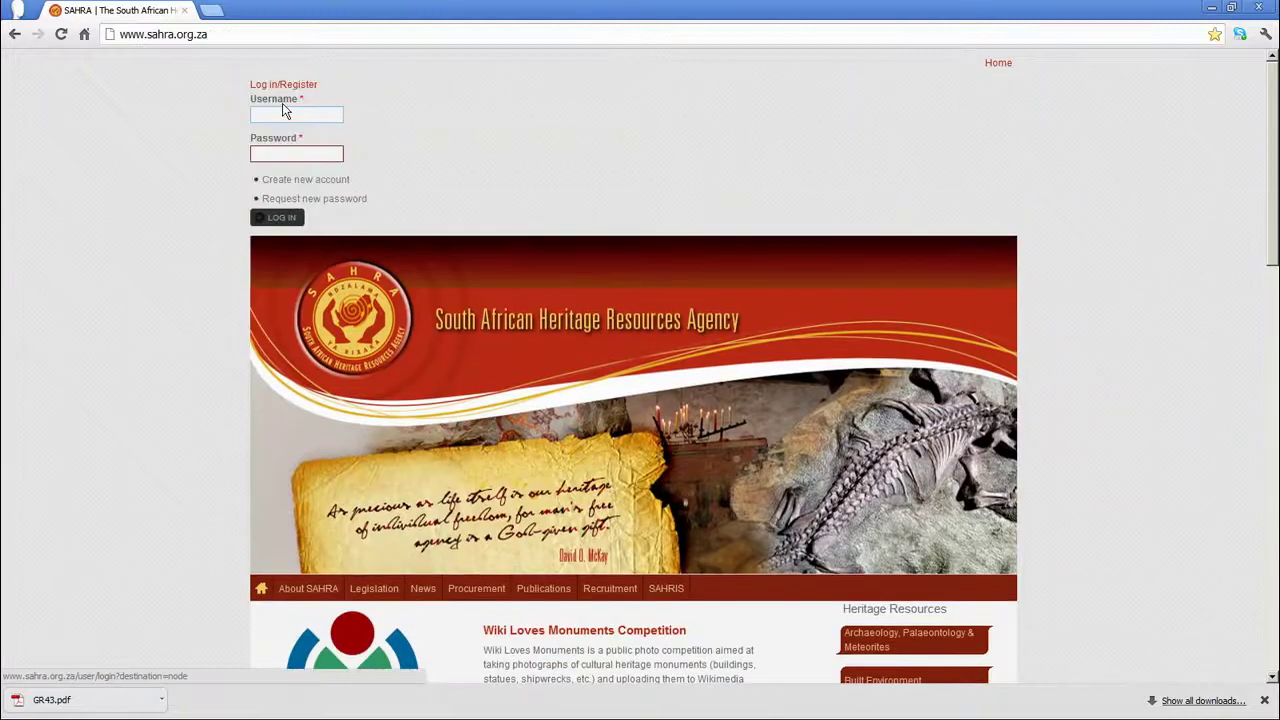
{"action": "left_click", "coordinate": [284, 112]}
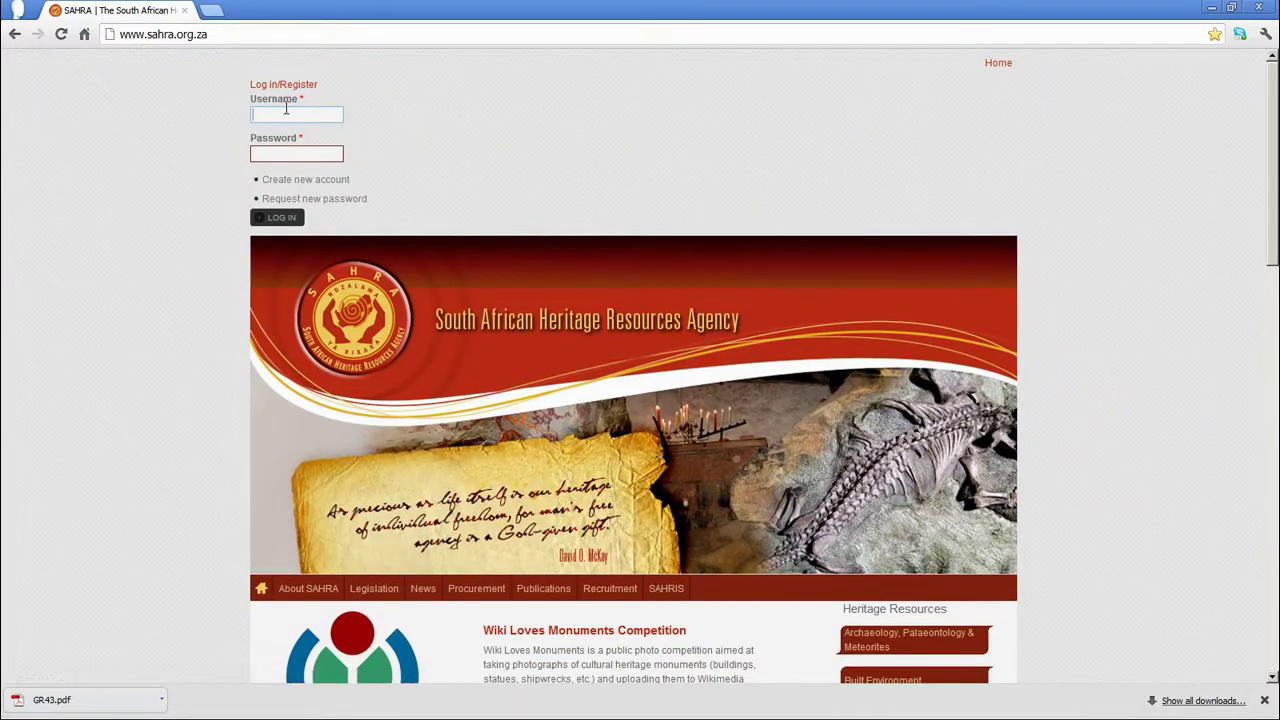
{"action": "type", "text": "applicant"}
{"action": "key", "text": "Tab"}
{"action": "key", "text": "Return"}
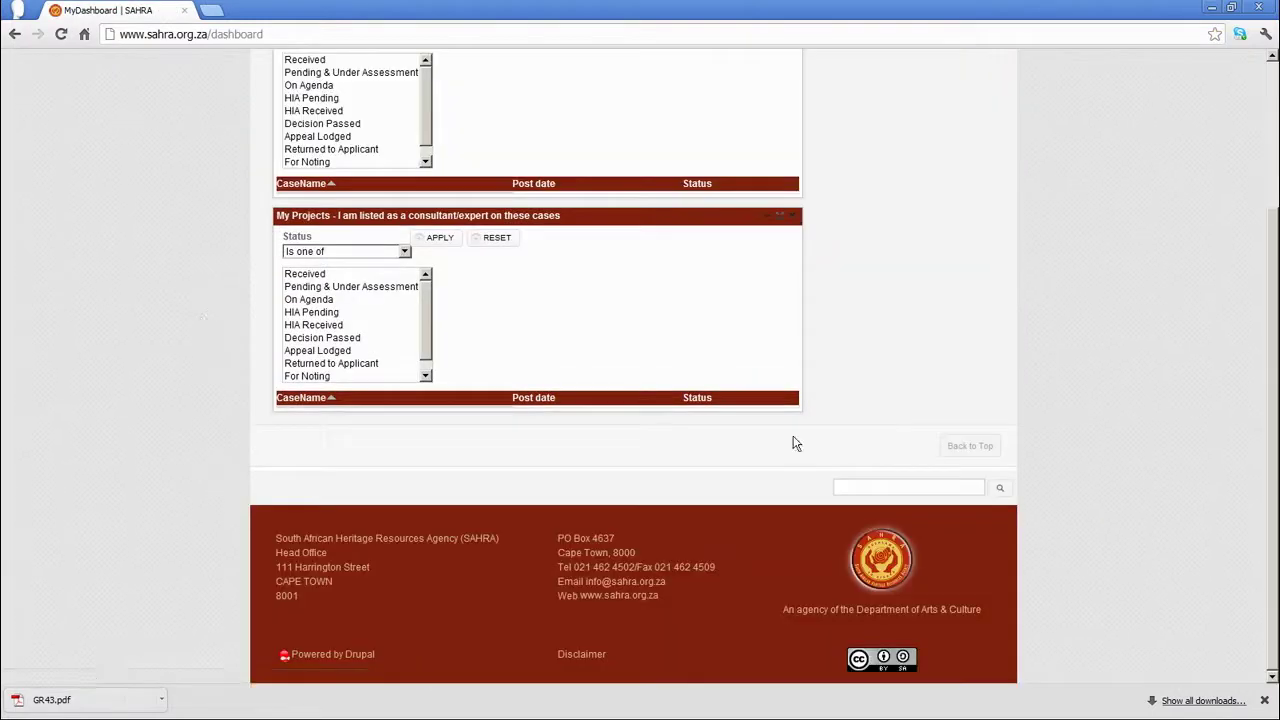
- Search the site for gr43 from the dashboard
{"action": "left_click", "coordinate": [871, 487]}
{"action": "type", "text": "gr43"}
{"action": "key", "text": "Return"}
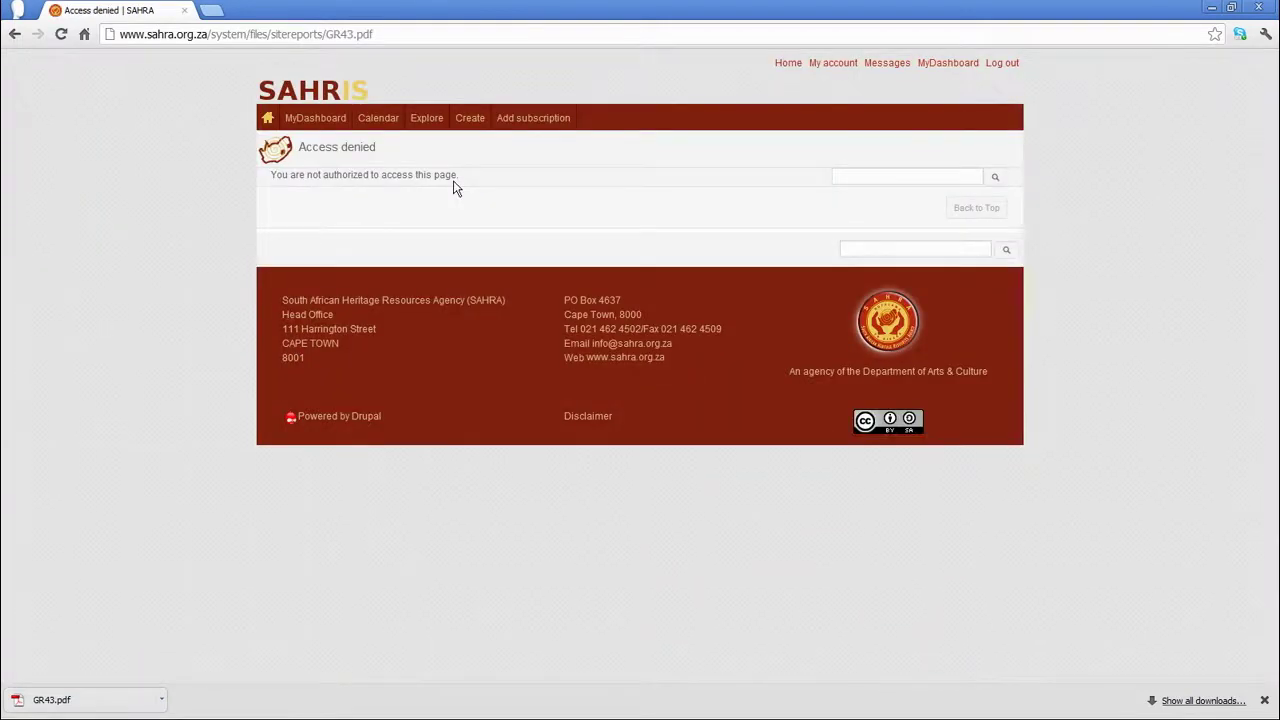
- Open the GR43 result and highlight its 'Access denied: You are not authorized' message
{"action": "left_click", "coordinate": [15, 34]}
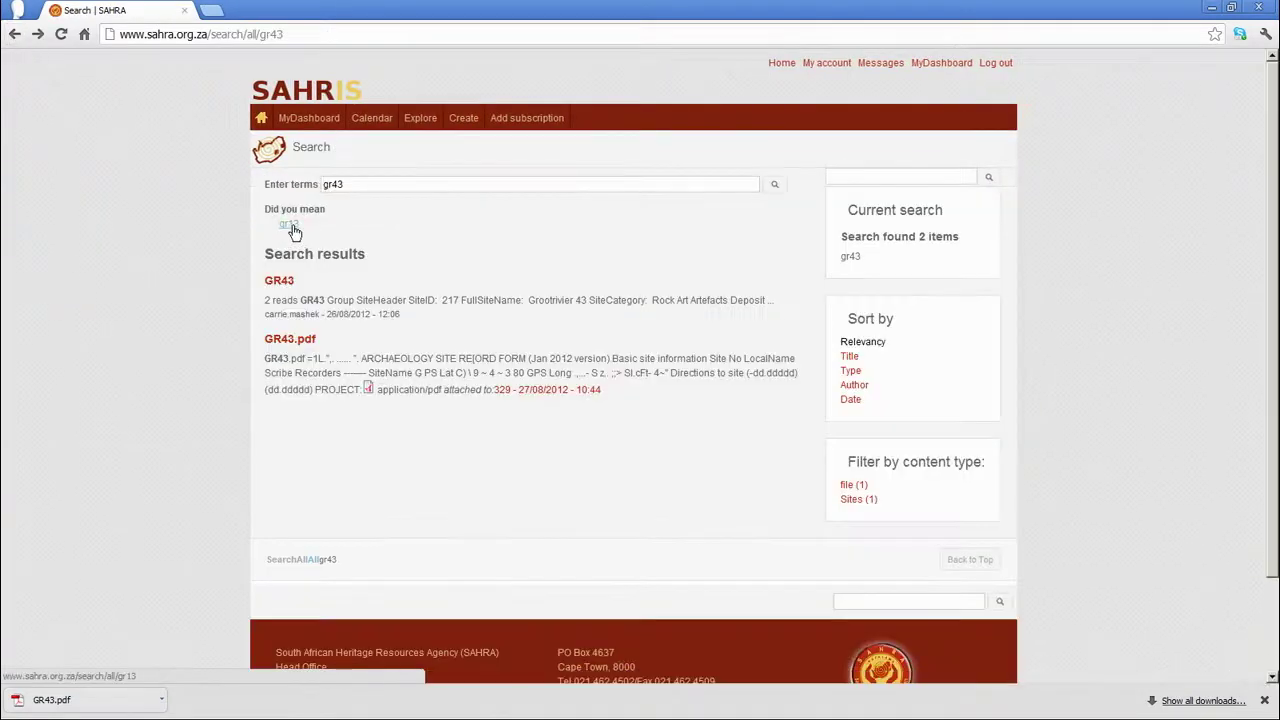
{"action": "left_click", "coordinate": [282, 285]}
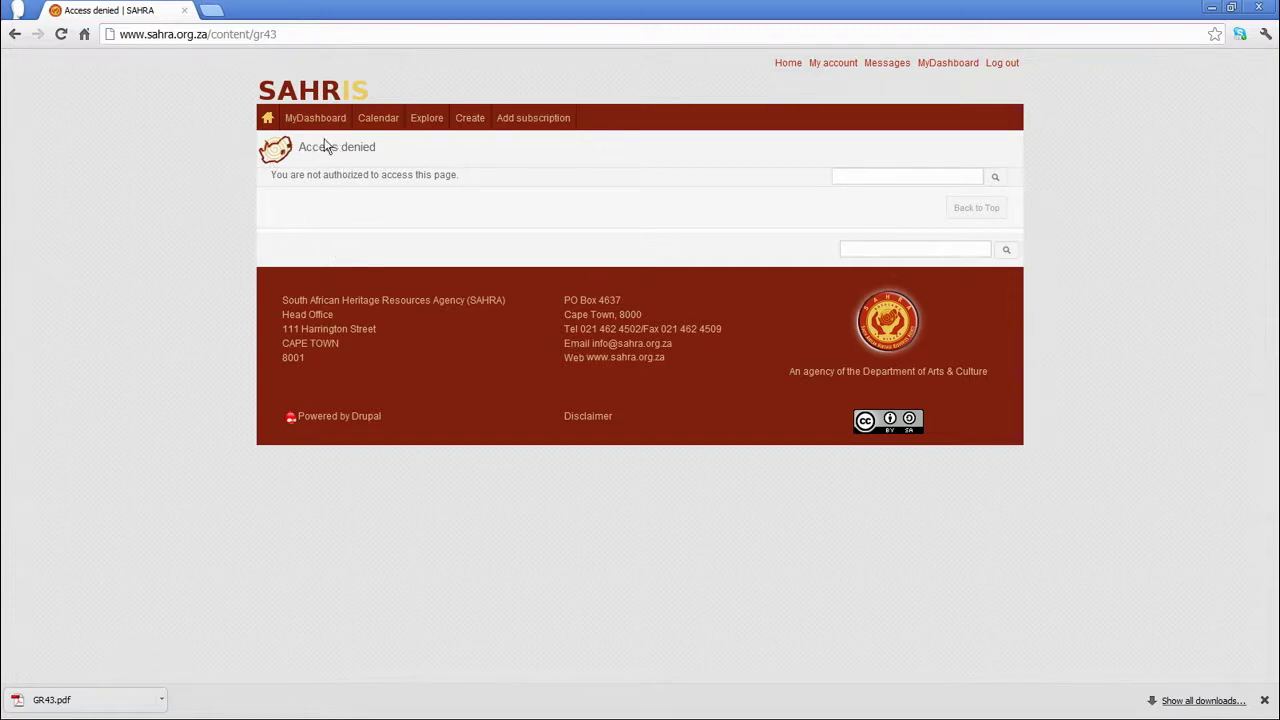
{"action": "left_click_drag", "start_coordinate": [312, 146], "coordinate": [440, 145]}
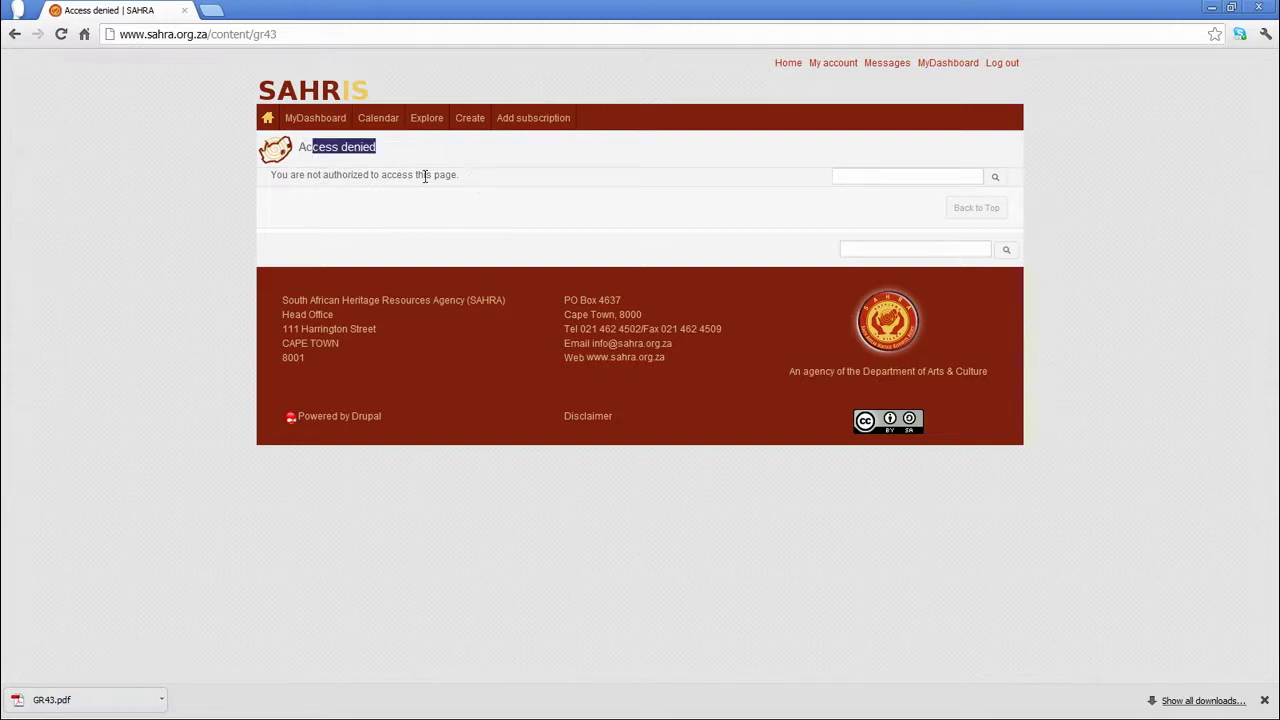
{"action": "left_click_drag", "start_coordinate": [459, 176], "coordinate": [349, 177]}
{"action": "left_click_drag", "start_coordinate": [466, 178], "coordinate": [276, 180]}
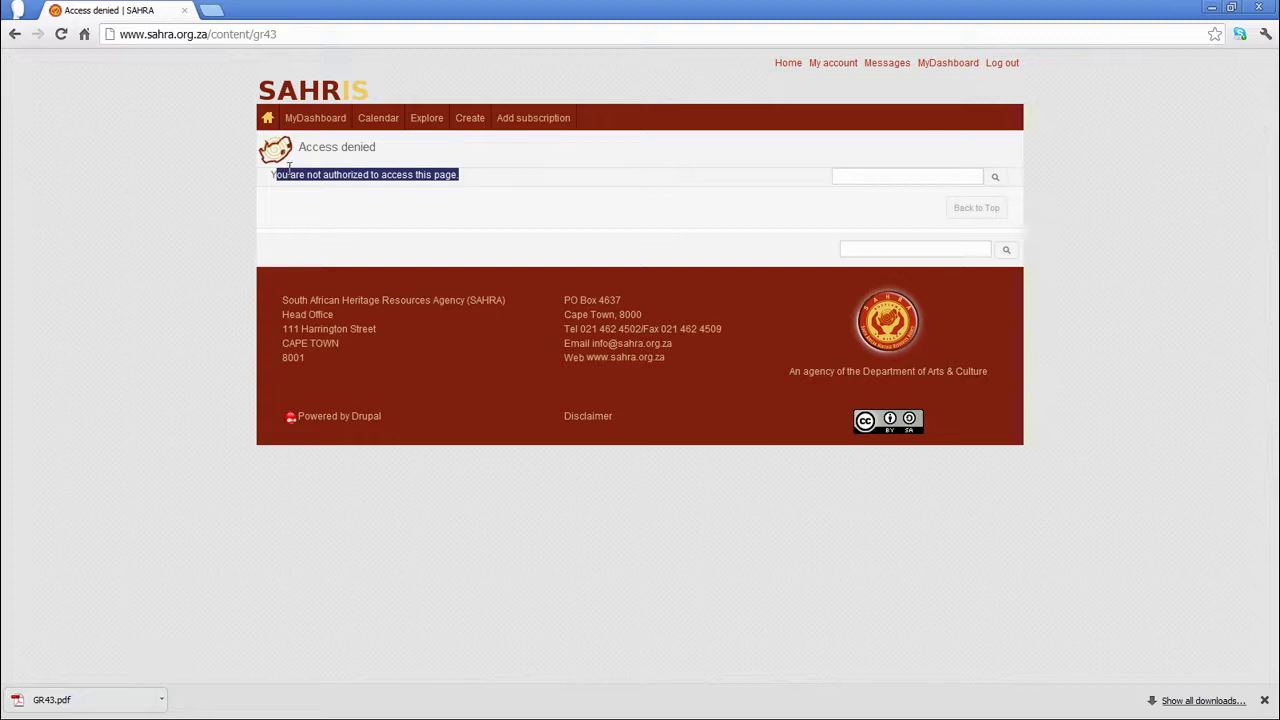
{"action": "left_click", "coordinate": [268, 178]}
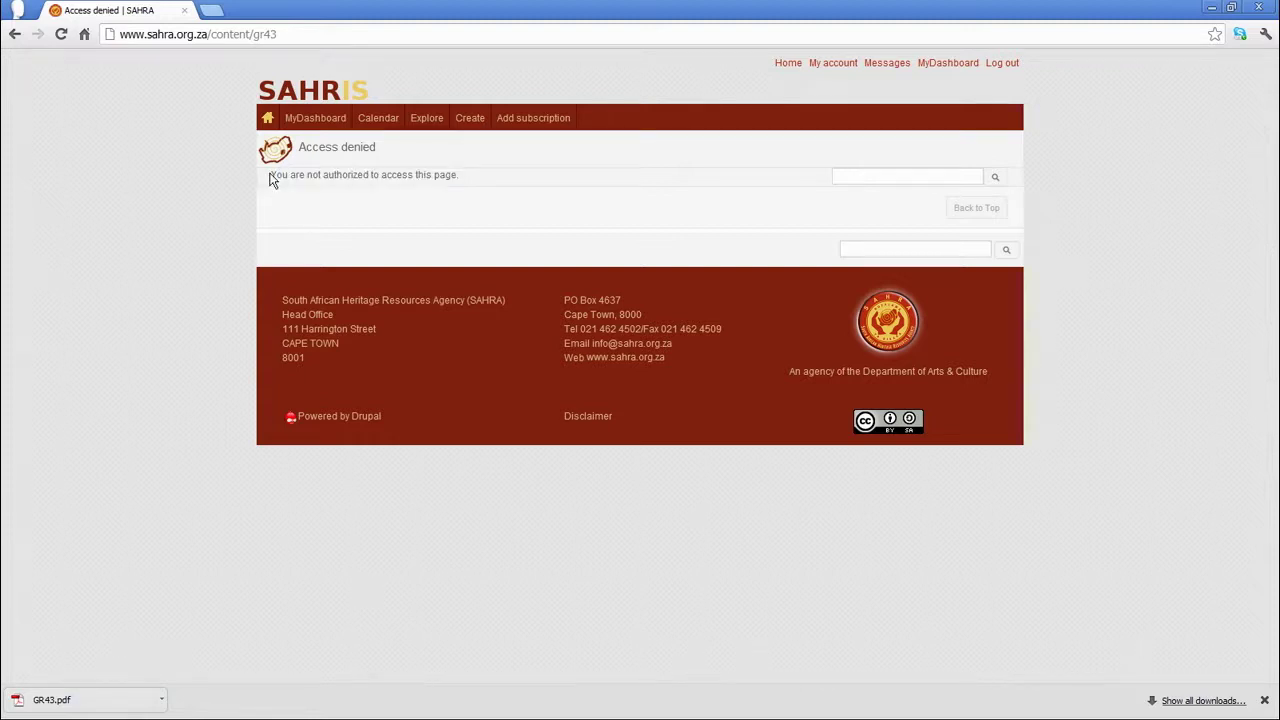
{"action": "left_click_drag", "start_coordinate": [271, 178], "coordinate": [480, 182]}
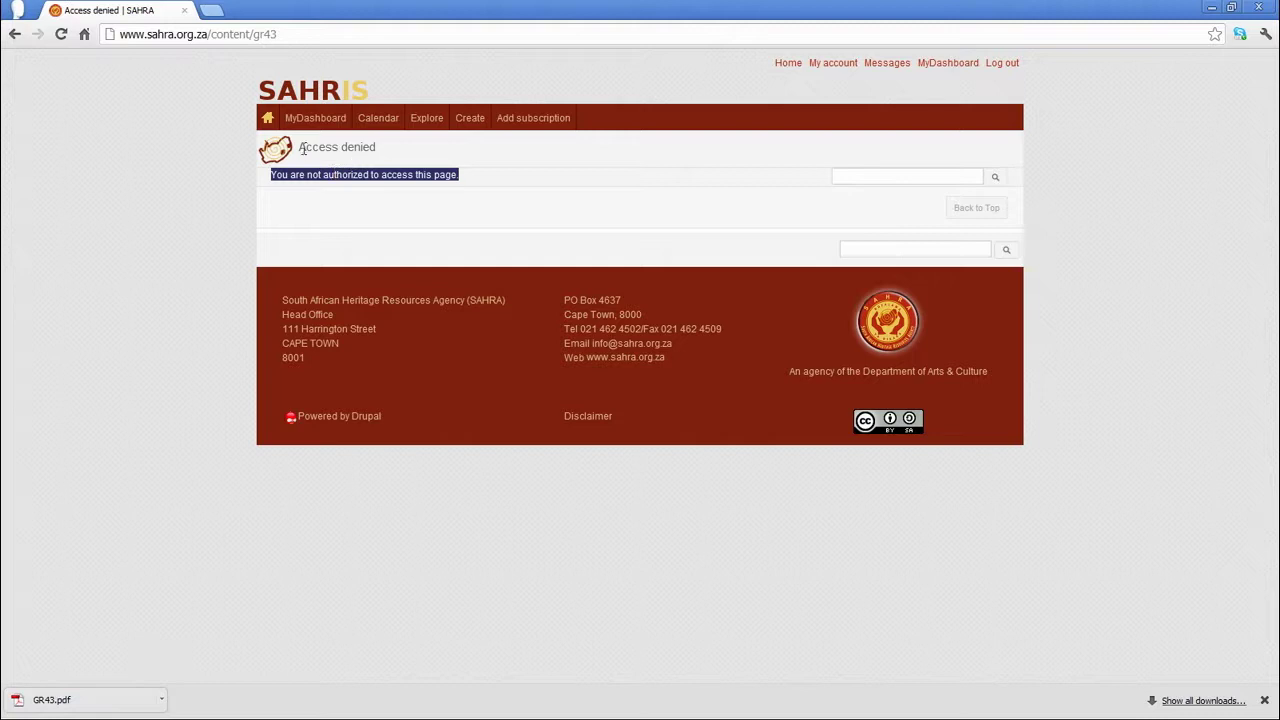
{"action": "left_click_drag", "start_coordinate": [300, 148], "coordinate": [414, 151]}
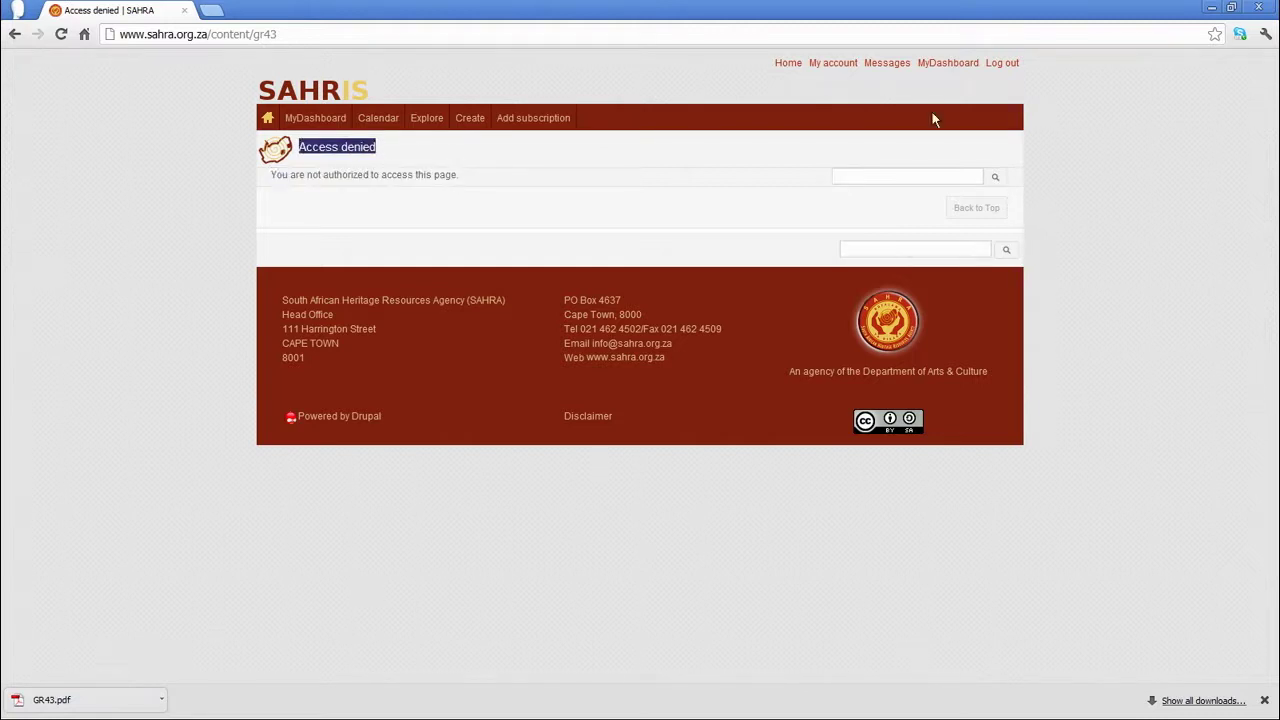
- Sign back in from the home page with the original user's username and password
{"action": "left_click", "coordinate": [429, 118]}
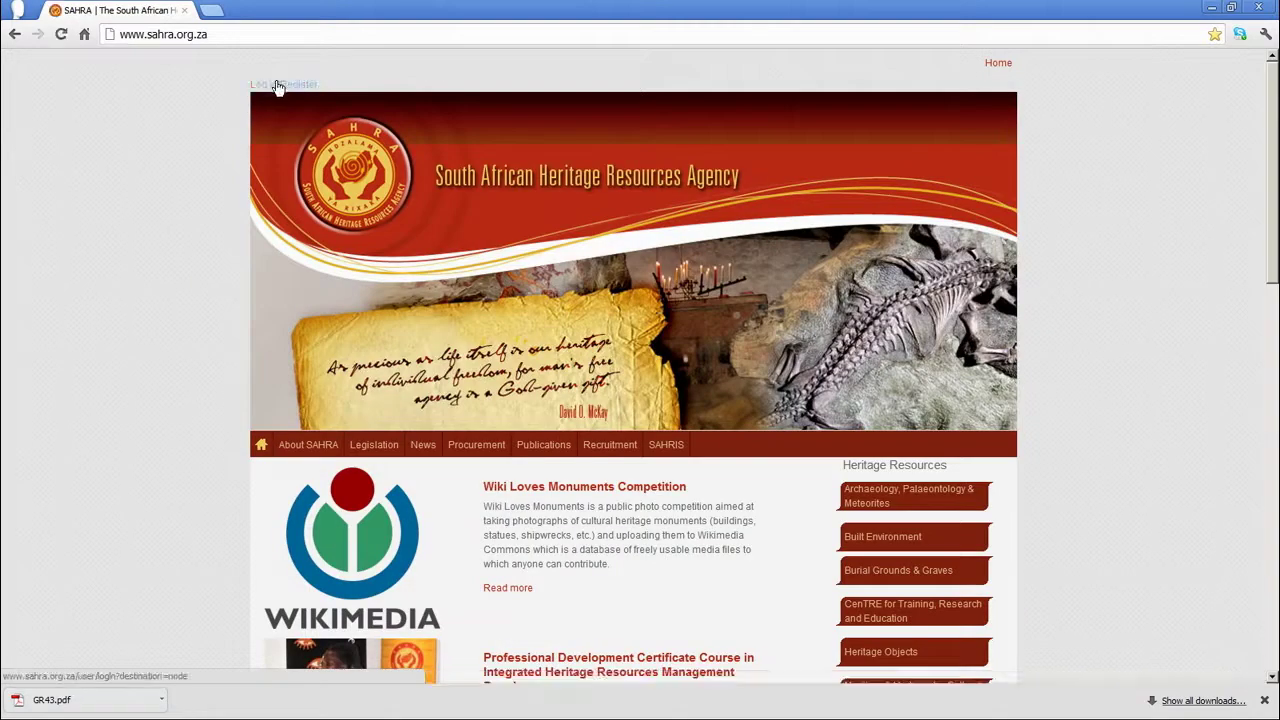
{"action": "left_click", "coordinate": [280, 101]}
{"action": "left_click", "coordinate": [297, 116]}
{"action": "type", "text": "carrie"}
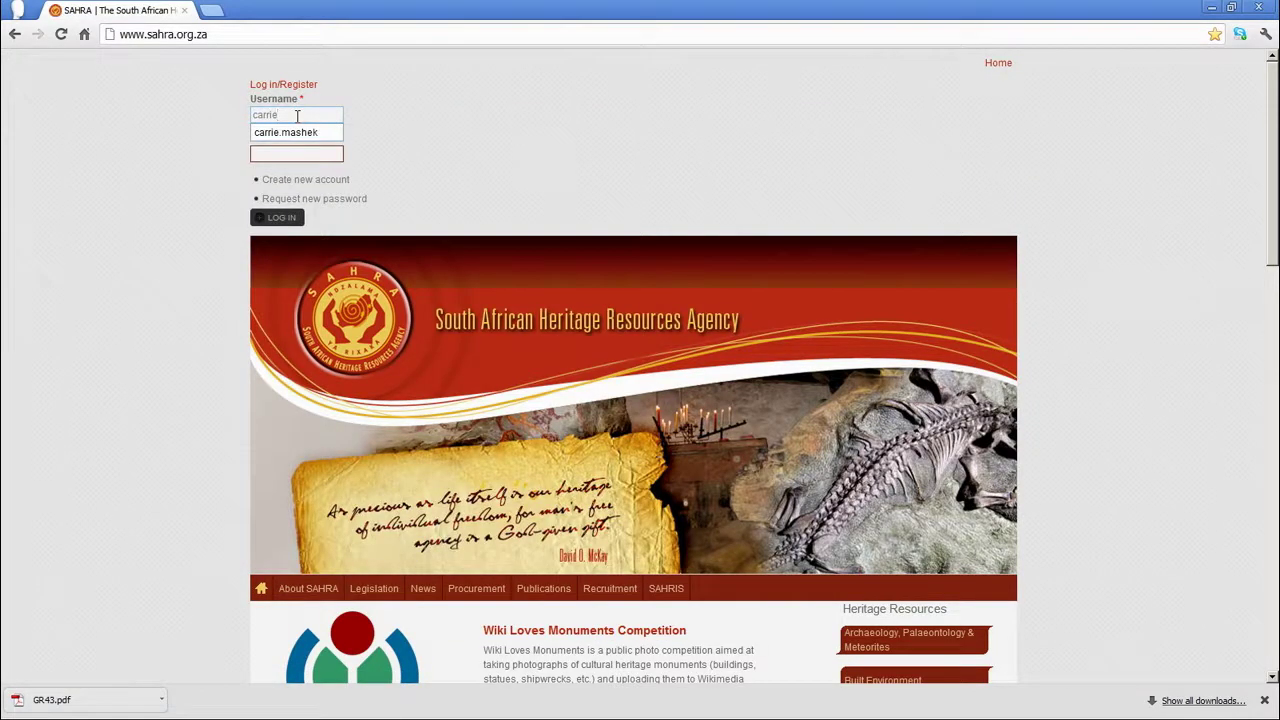
{"action": "key", "text": "Down"}
{"action": "key", "text": "Tab"}
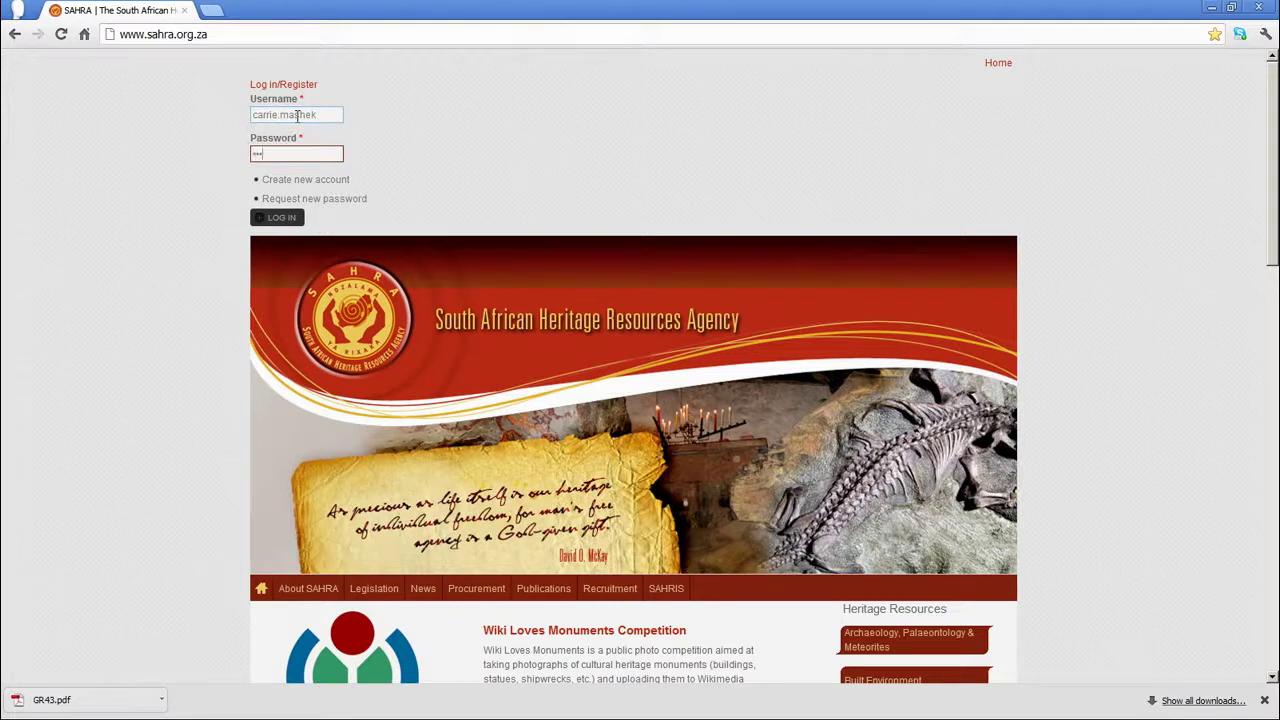
{"action": "type", "text": "************"}
{"action": "key", "text": "Return"}
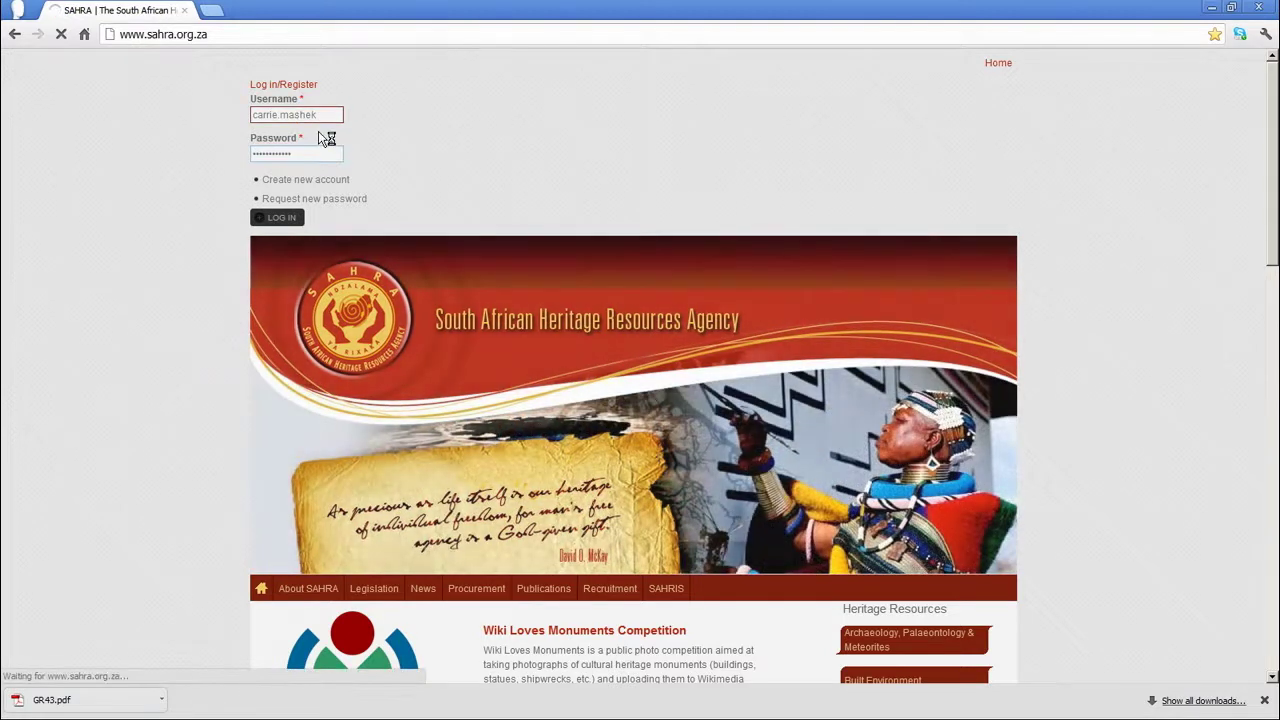
- Search the site for gr43 from the footer search box
{"action": "scroll", "coordinate": [943, 466], "scroll_direction": "down", "scroll_amount": 10}
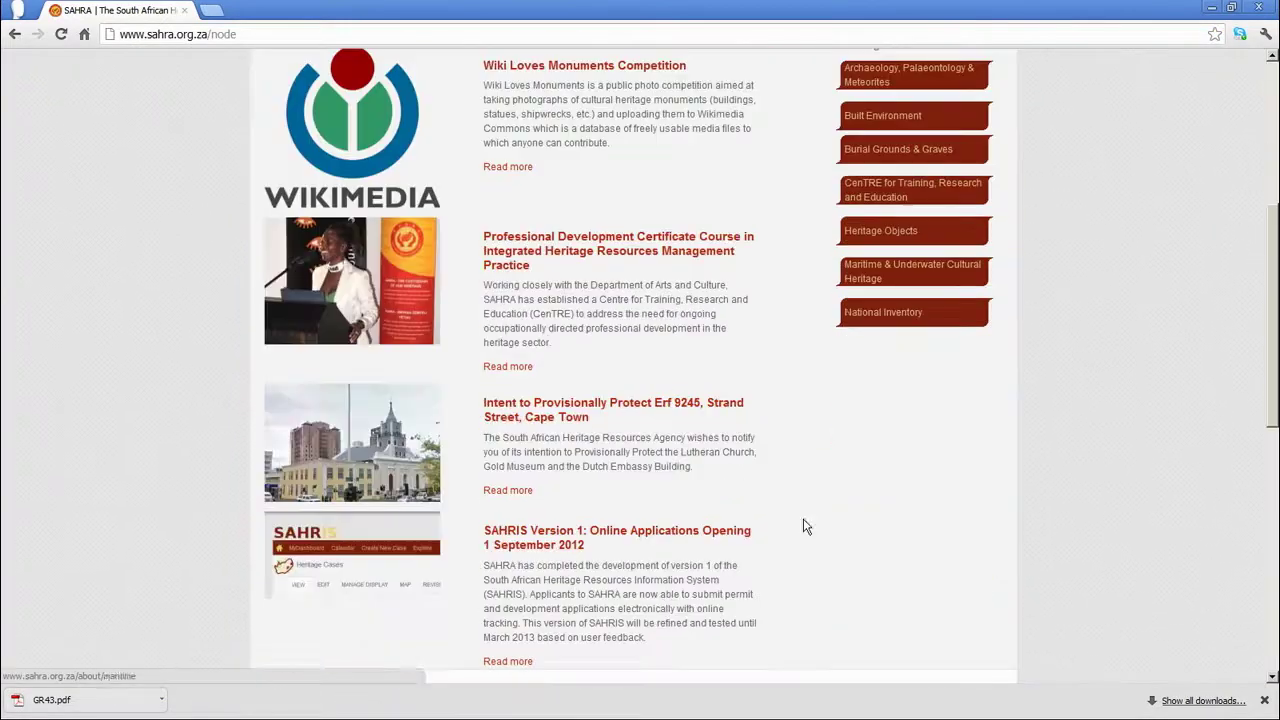
{"action": "left_click", "coordinate": [857, 599]}
{"action": "type", "text": "gr43"}
{"action": "key", "text": "Return"}
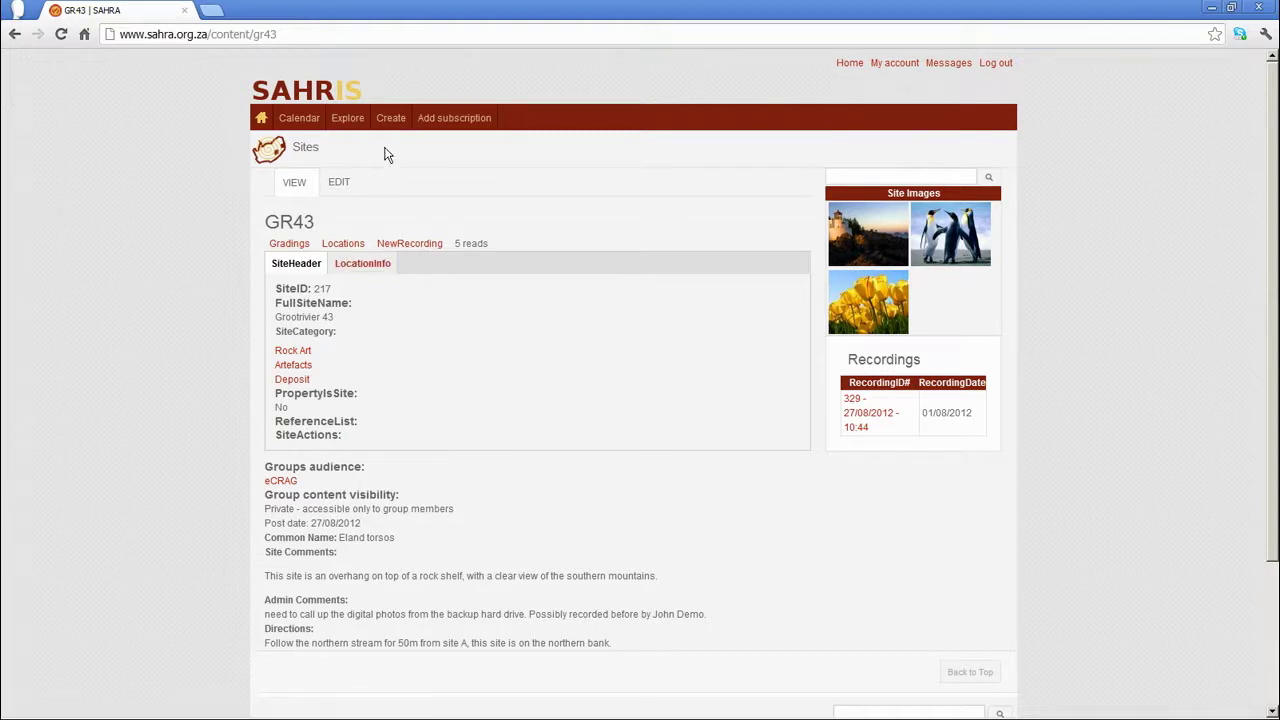
- View GR43's LocationInfo, switching the map to road map and back to satellite
{"action": "left_click", "coordinate": [380, 268]}
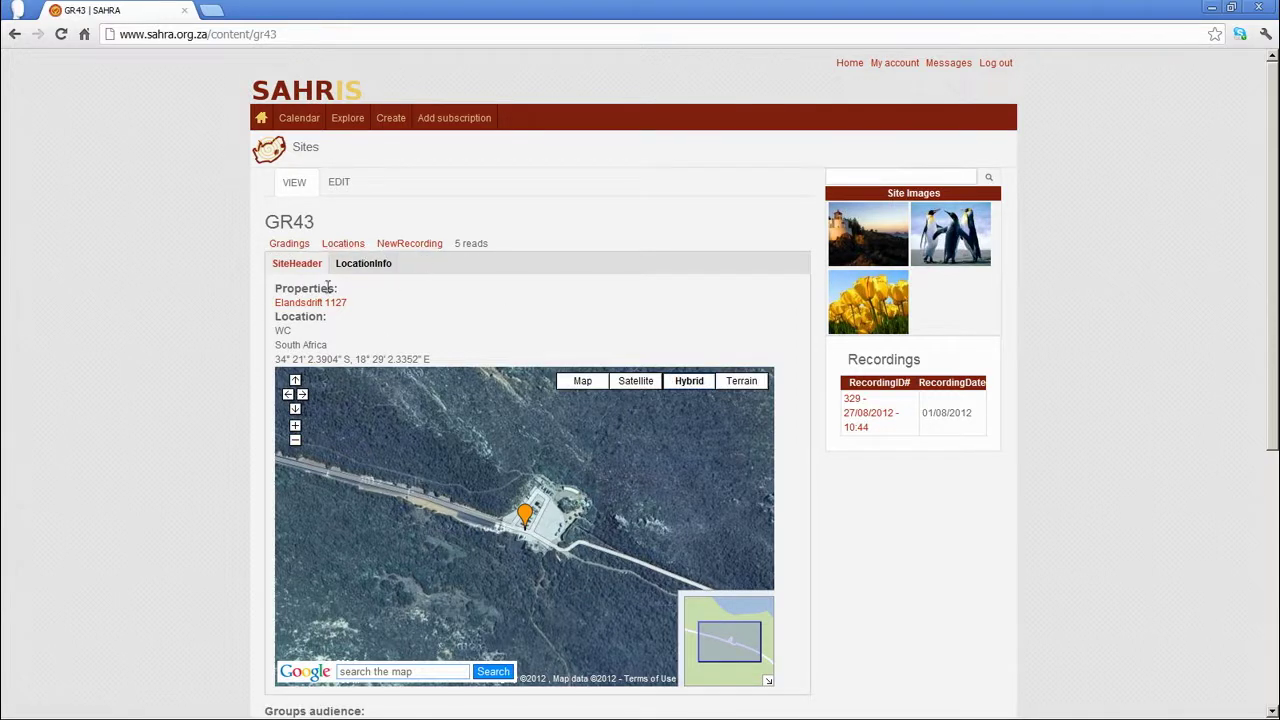
{"action": "left_click", "coordinate": [290, 263]}
{"action": "left_click", "coordinate": [588, 388]}
{"action": "left_click", "coordinate": [635, 388]}
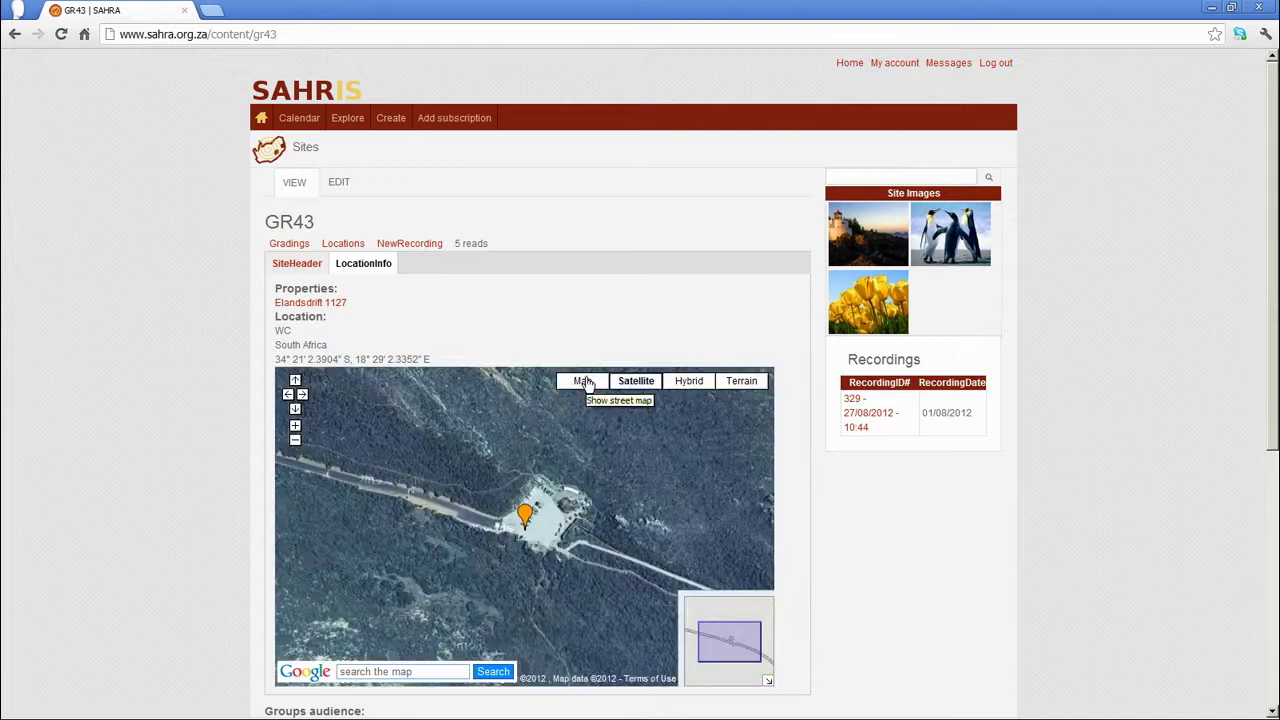
{"action": "scroll", "coordinate": [870, 500], "scroll_direction": "down", "scroll_amount": 3}
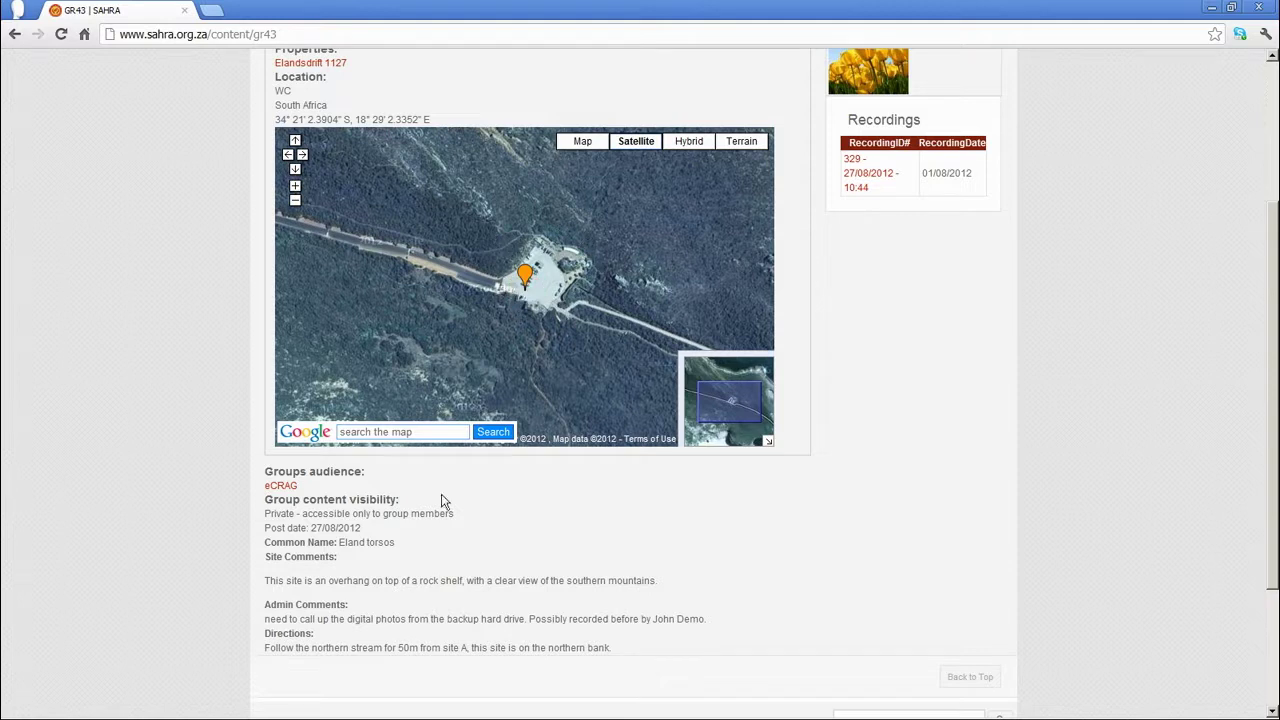
{"action": "scroll", "coordinate": [436, 542], "scroll_direction": "up", "scroll_amount": 3}
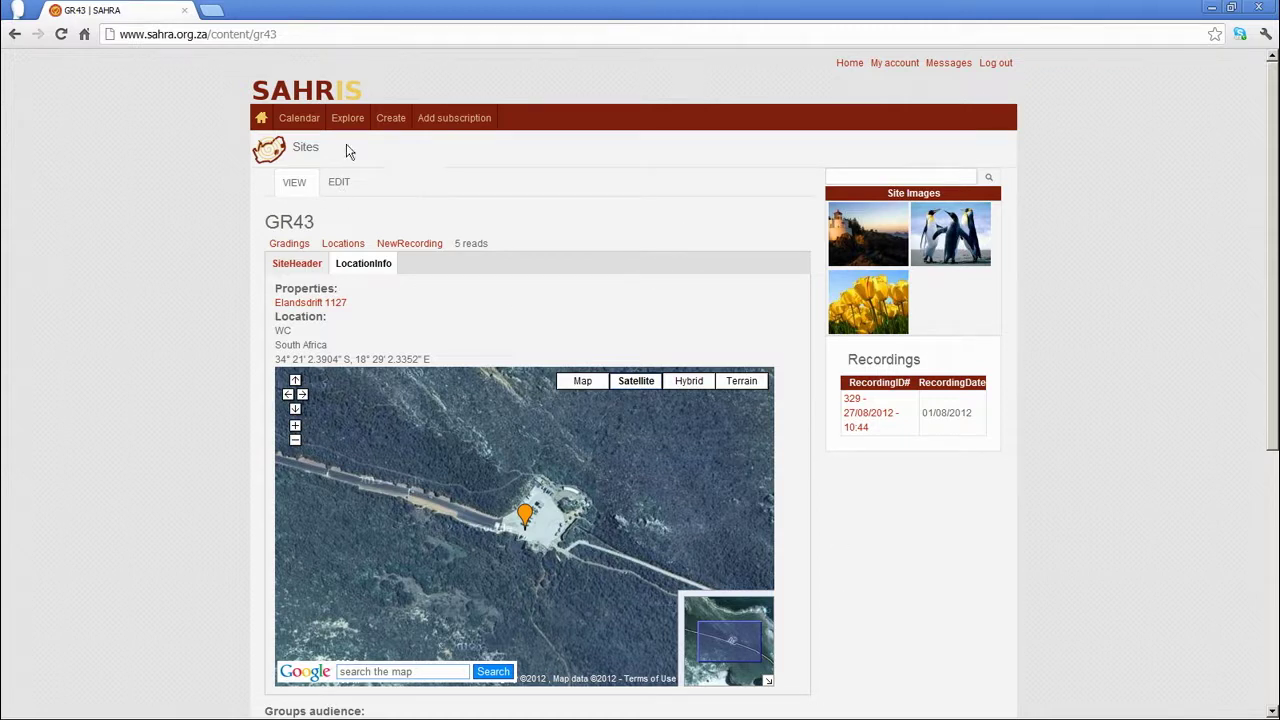
- Open the OG Group Sites list from Explore > Sites
{"action": "mouse_move", "coordinate": [350, 120]}
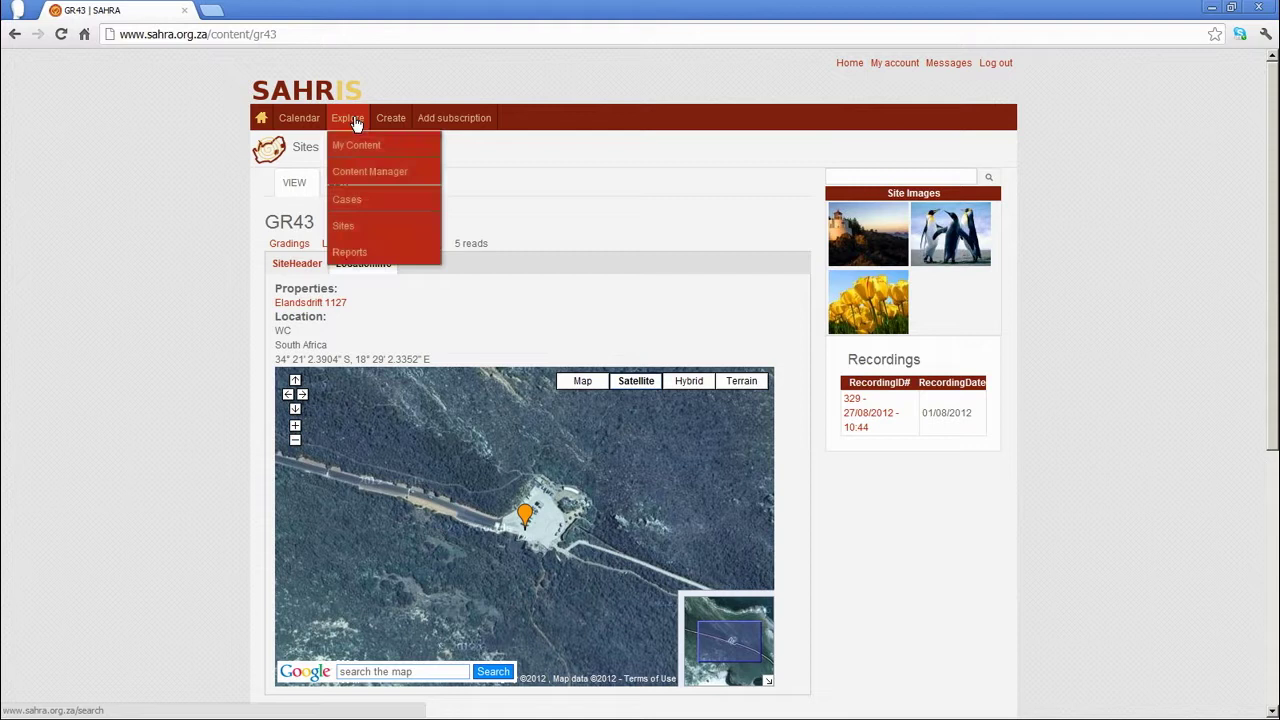
{"action": "mouse_move", "coordinate": [357, 228]}
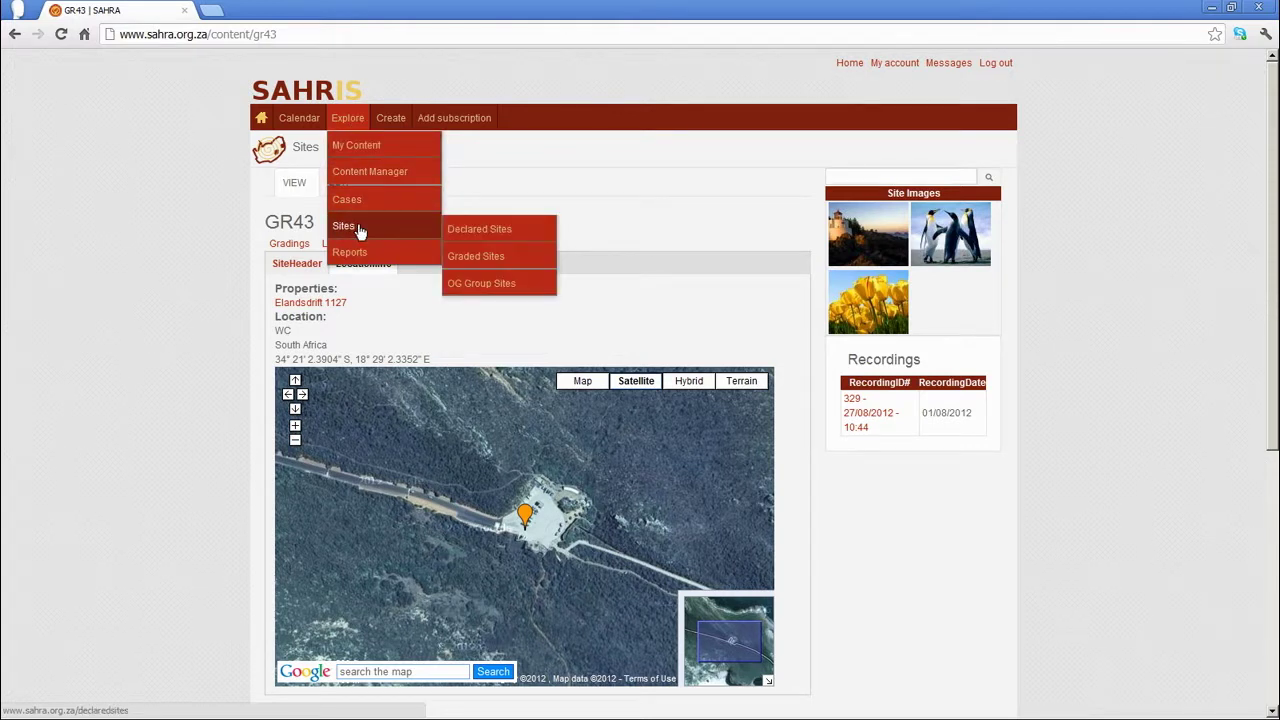
{"action": "left_click", "coordinate": [490, 290]}
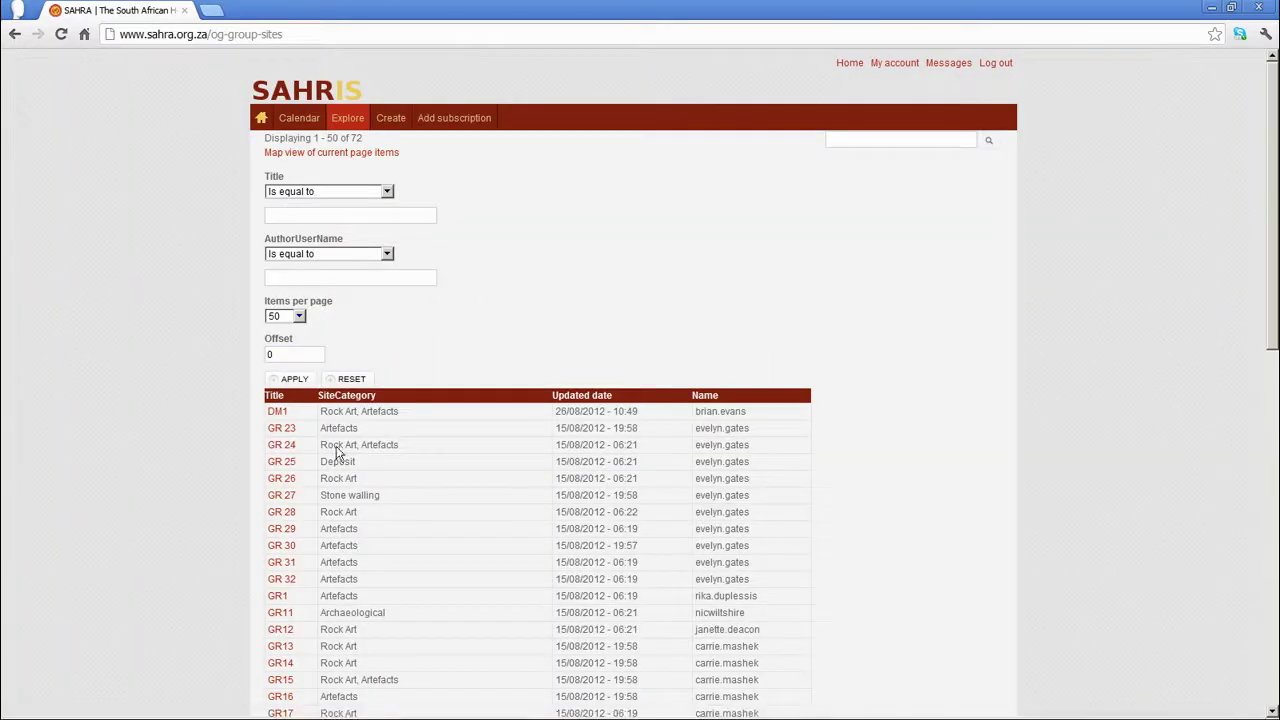
{"action": "scroll", "coordinate": [425, 424], "scroll_direction": "down", "scroll_amount": 15}
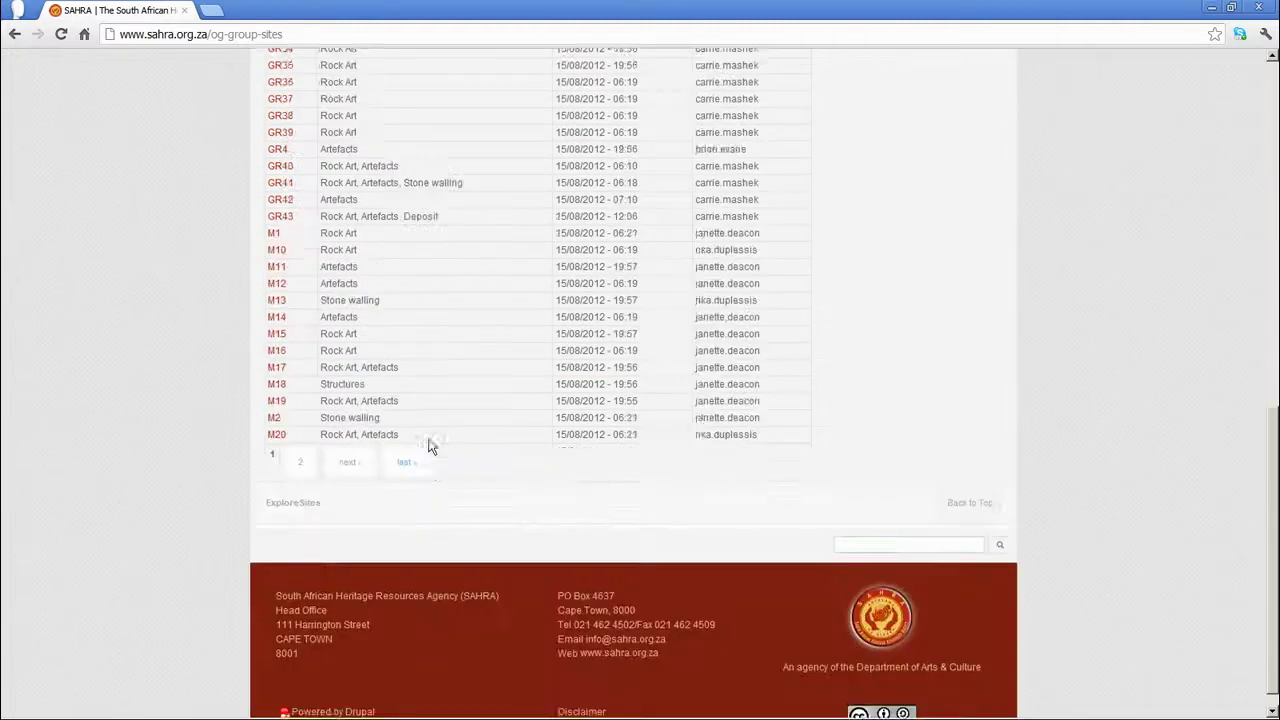
{"action": "left_click", "coordinate": [429, 362]}
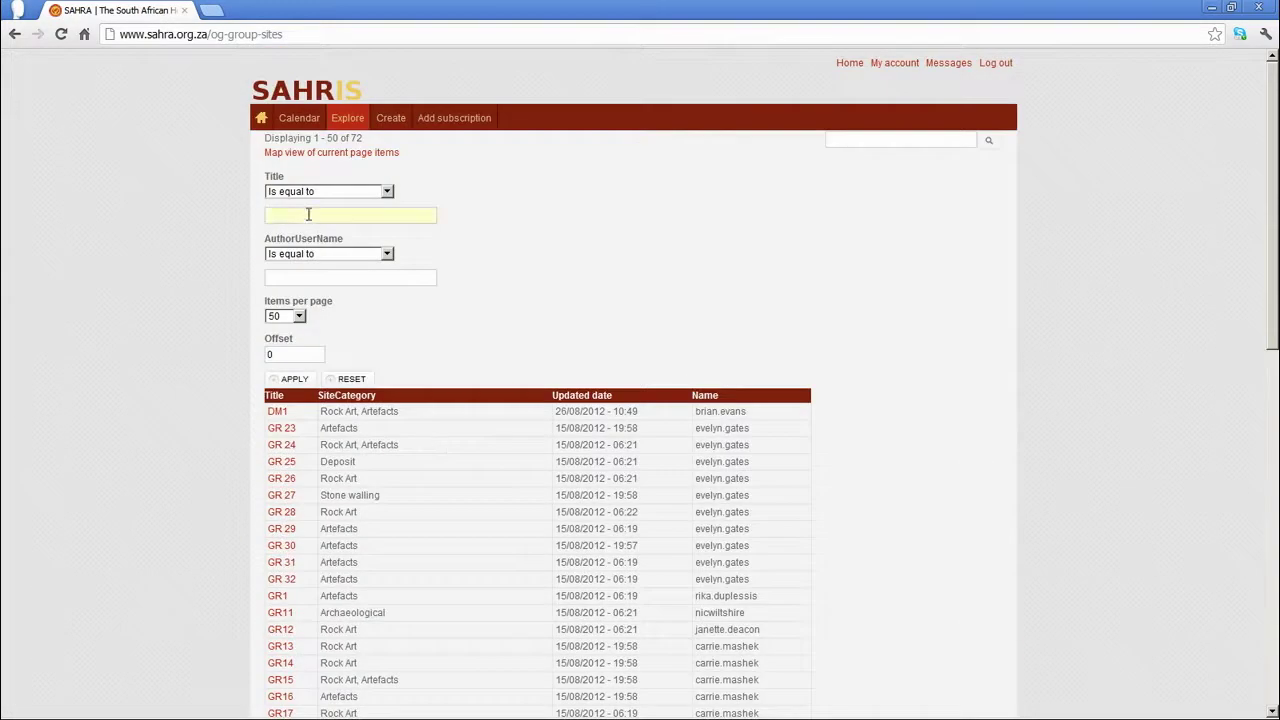
{"action": "scroll", "coordinate": [326, 460], "scroll_direction": "down", "scroll_amount": 5}
{"action": "scroll", "coordinate": [480, 290], "scroll_direction": "down", "scroll_amount": 3}
{"action": "scroll", "coordinate": [626, 346], "scroll_direction": "up", "scroll_amount": 8}
{"action": "scroll", "coordinate": [703, 545], "scroll_direction": "down", "scroll_amount": 2}
{"action": "scroll", "coordinate": [643, 514], "scroll_direction": "up", "scroll_amount": 2}
- Filter the list by the author's user name and apply, leaving 18 sites
{"action": "type", "text": "carr"}
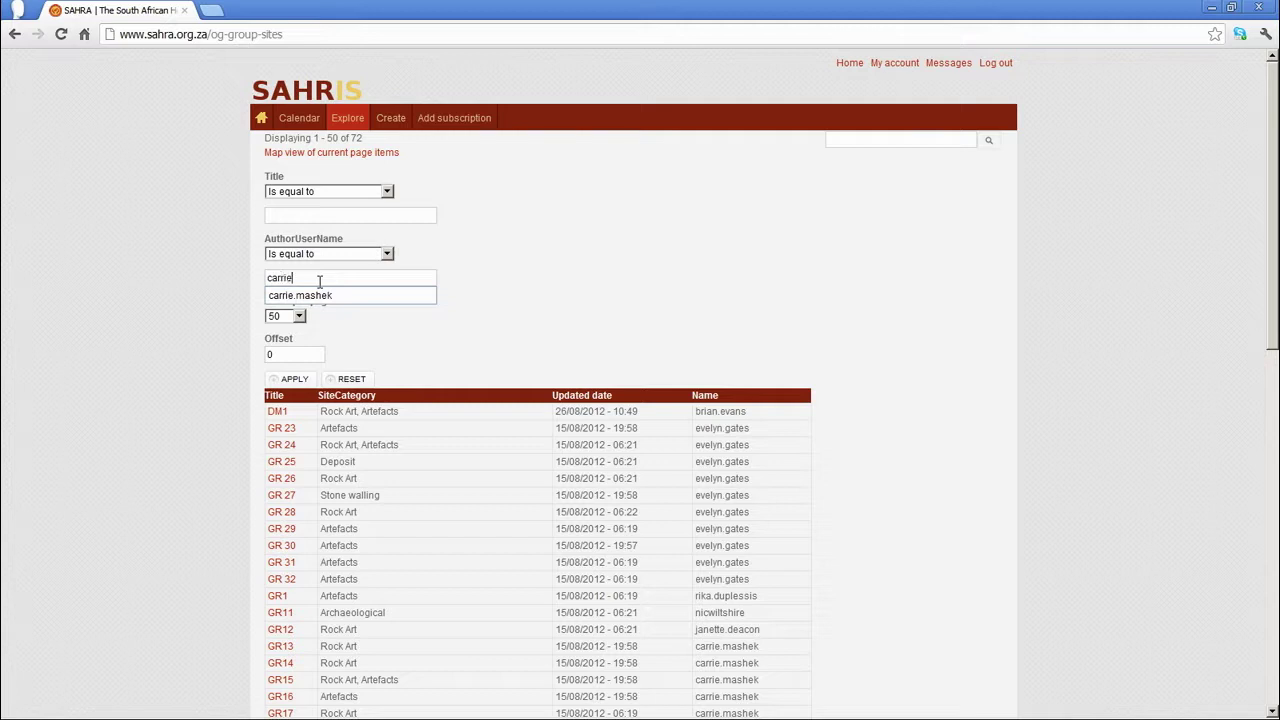
{"action": "type", "text": "ie"}
{"action": "left_click", "coordinate": [300, 295]}
{"action": "left_click", "coordinate": [294, 378]}
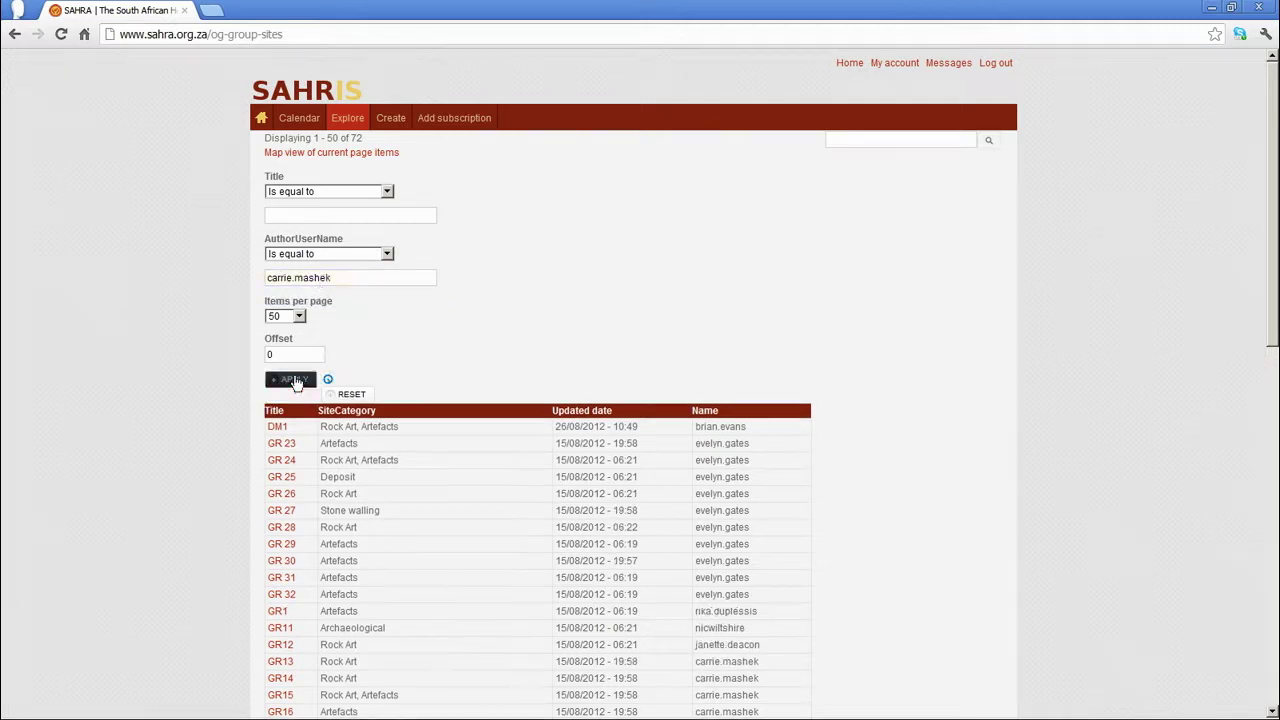
{"action": "scroll", "coordinate": [543, 418], "scroll_direction": "down", "scroll_amount": 3}
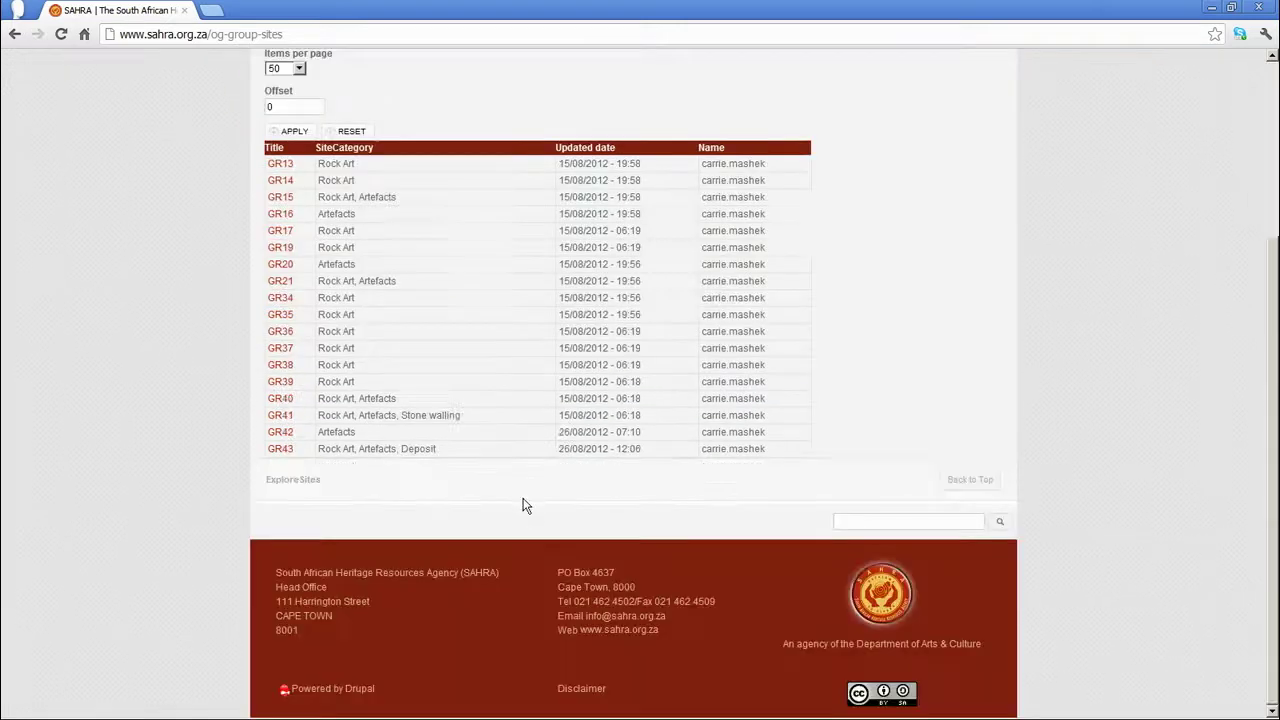
{"action": "scroll", "coordinate": [400, 340], "scroll_direction": "up", "scroll_amount": 3}
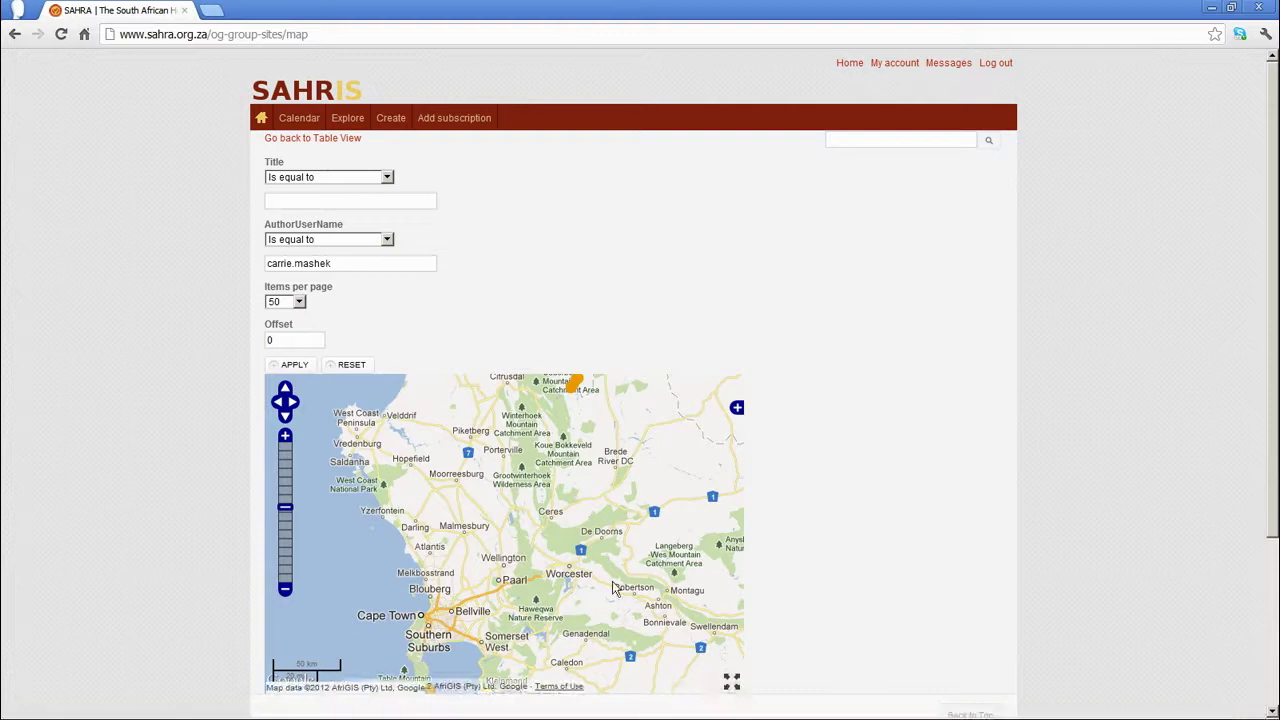
- Pan the map from Cape Town north to the Cederberg and zoom into the site markers
{"action": "left_click_drag", "start_coordinate": [575, 625], "coordinate": [552, 483]}
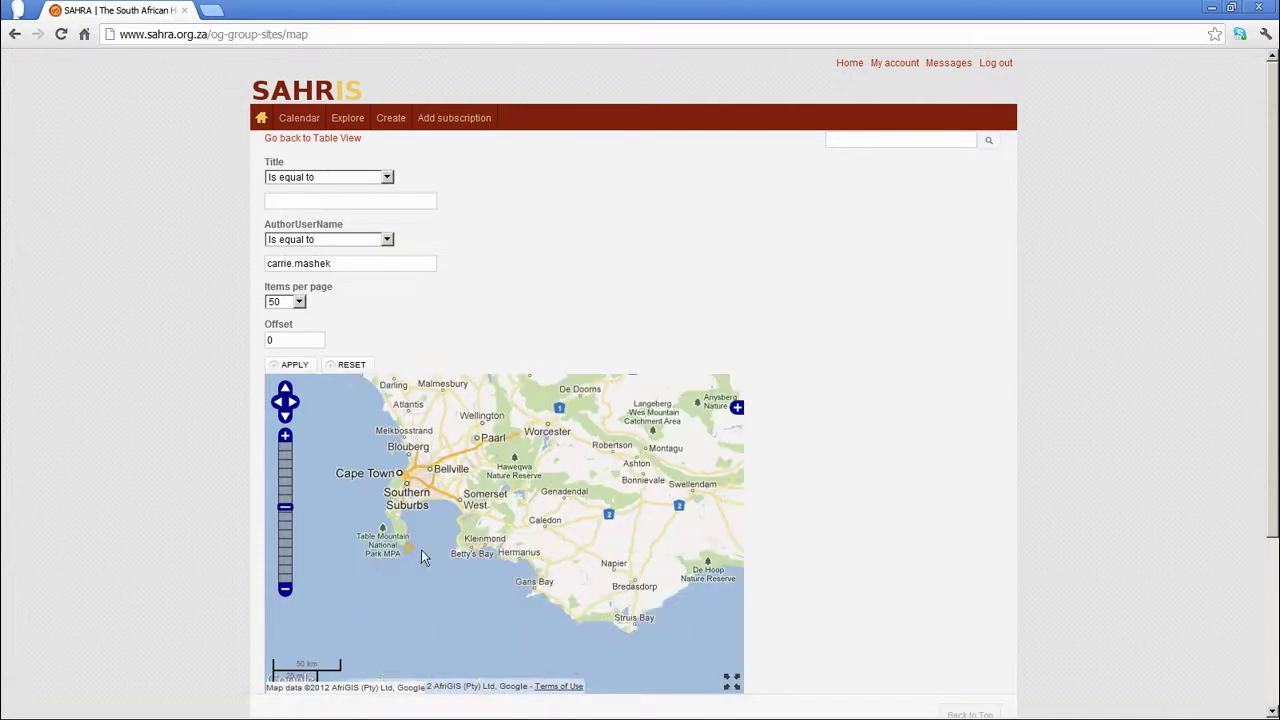
{"action": "left_click_drag", "start_coordinate": [488, 432], "coordinate": [456, 612]}
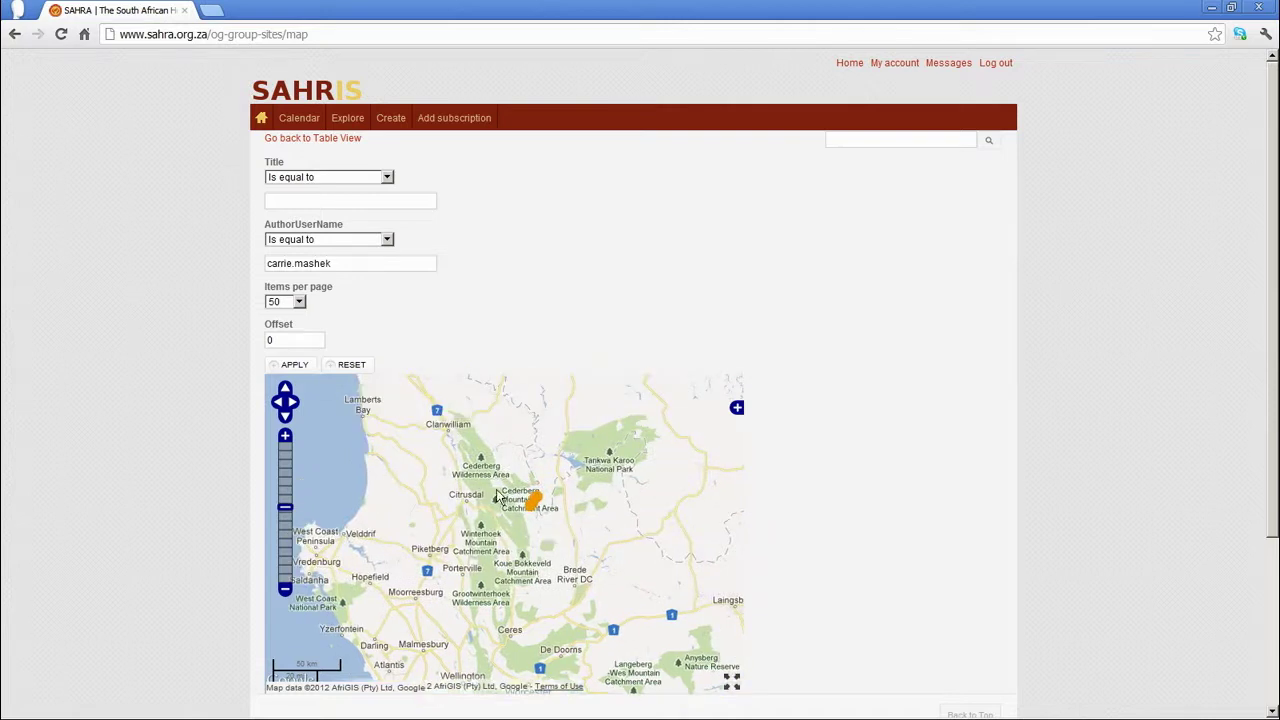
{"action": "left_click_drag", "start_coordinate": [479, 458], "coordinate": [577, 534]}
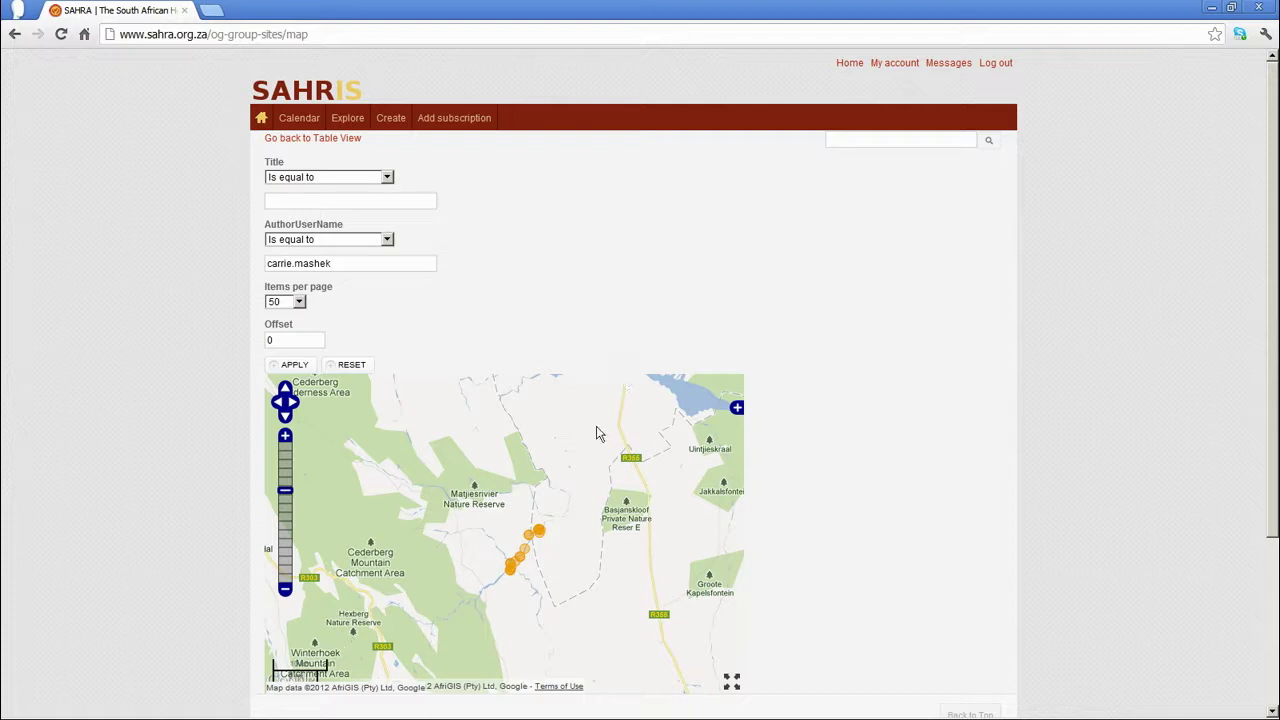
- Hide the SATopo250K and SA50K overlays and use Google Maps Physical as base layer
{"action": "left_click", "coordinate": [737, 410]}
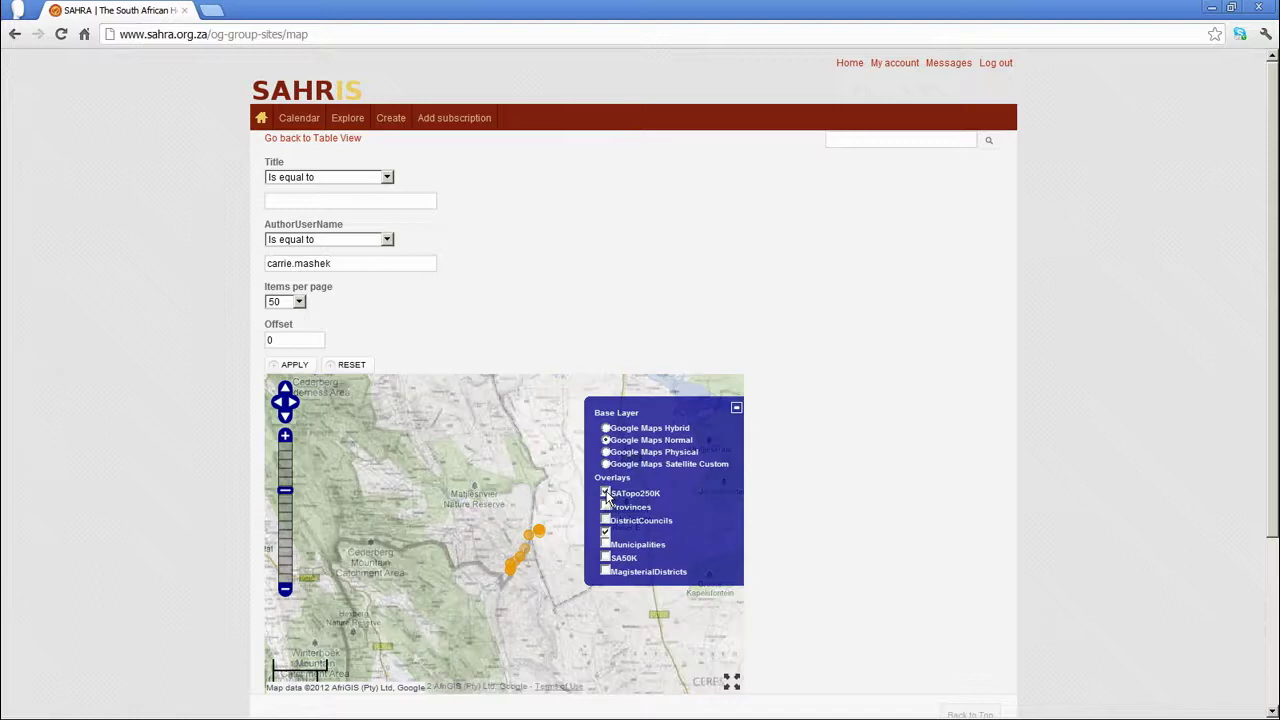
{"action": "left_click", "coordinate": [606, 494]}
{"action": "left_click", "coordinate": [605, 558]}
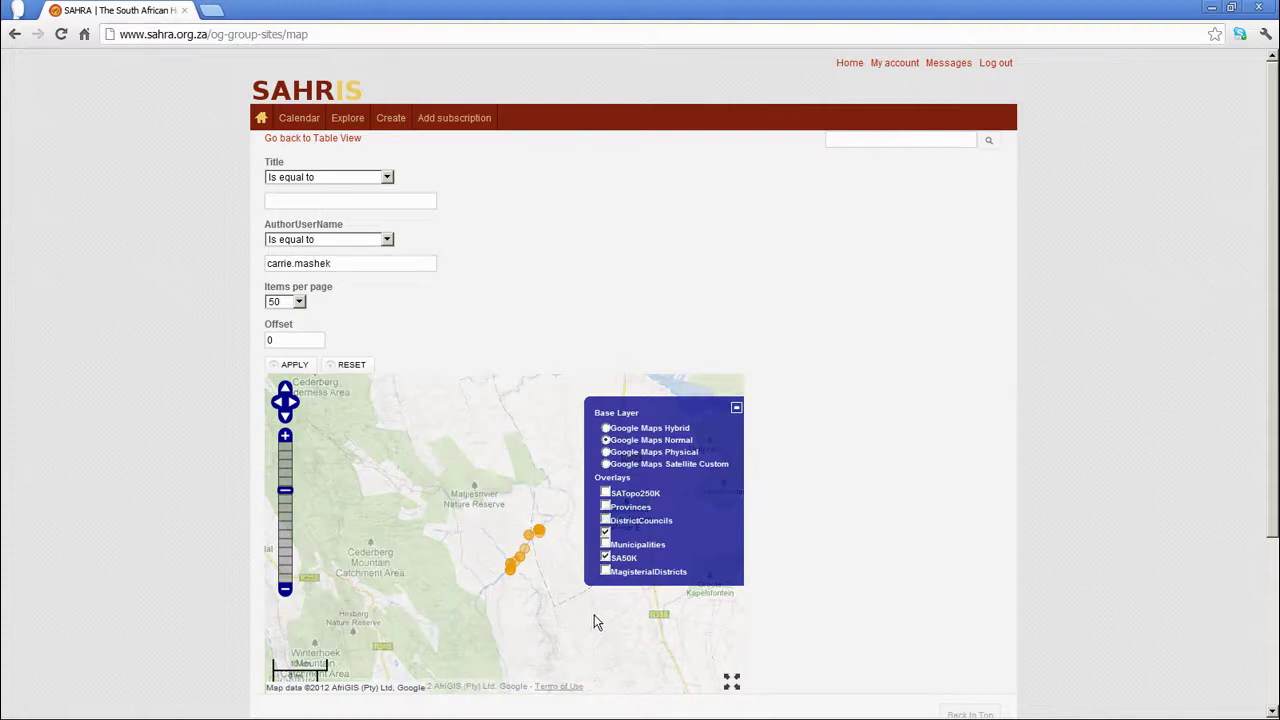
{"action": "left_click", "coordinate": [606, 559]}
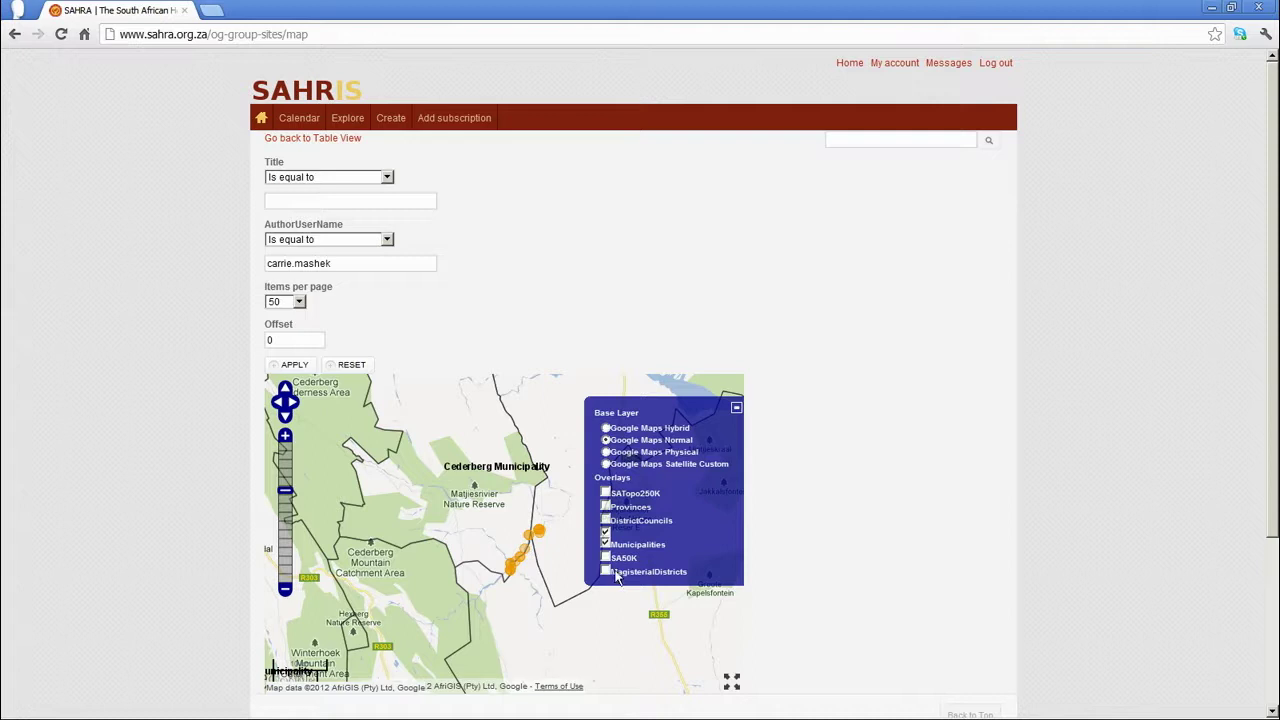
{"action": "left_click", "coordinate": [605, 453]}
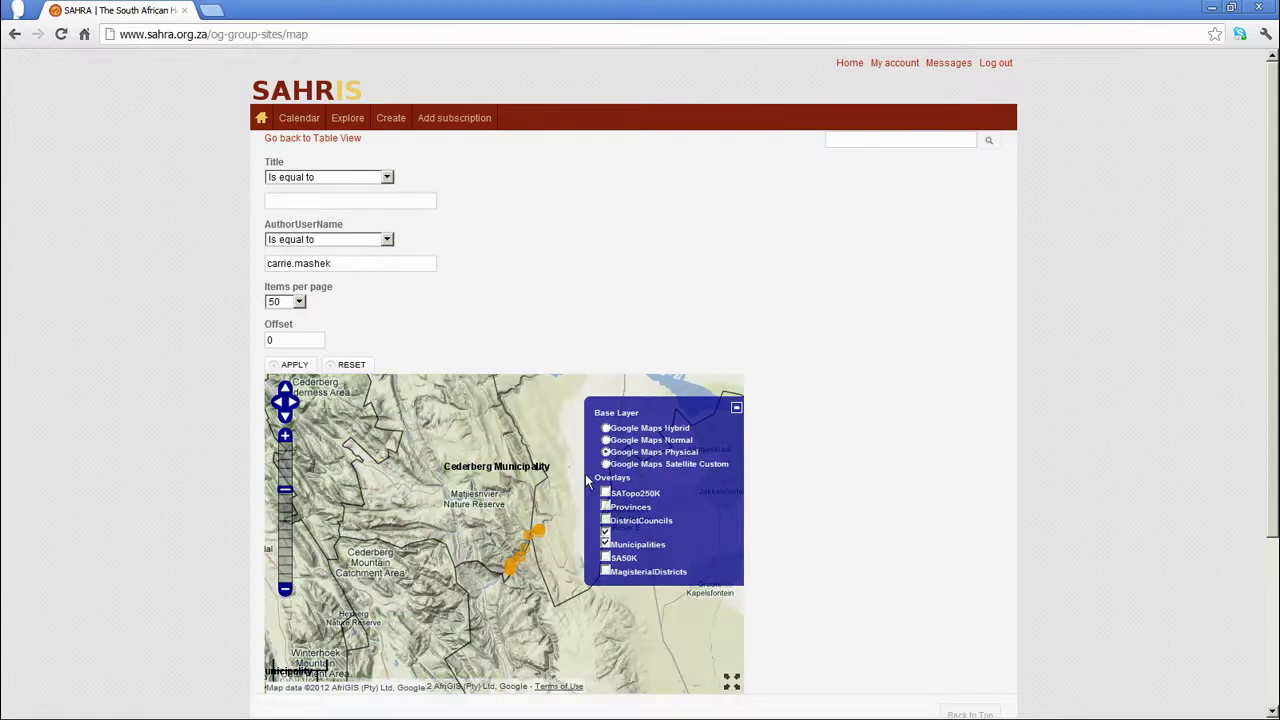
- Collapse the layer options and toggle the full-screen map on and off
{"action": "left_click", "coordinate": [736, 408]}
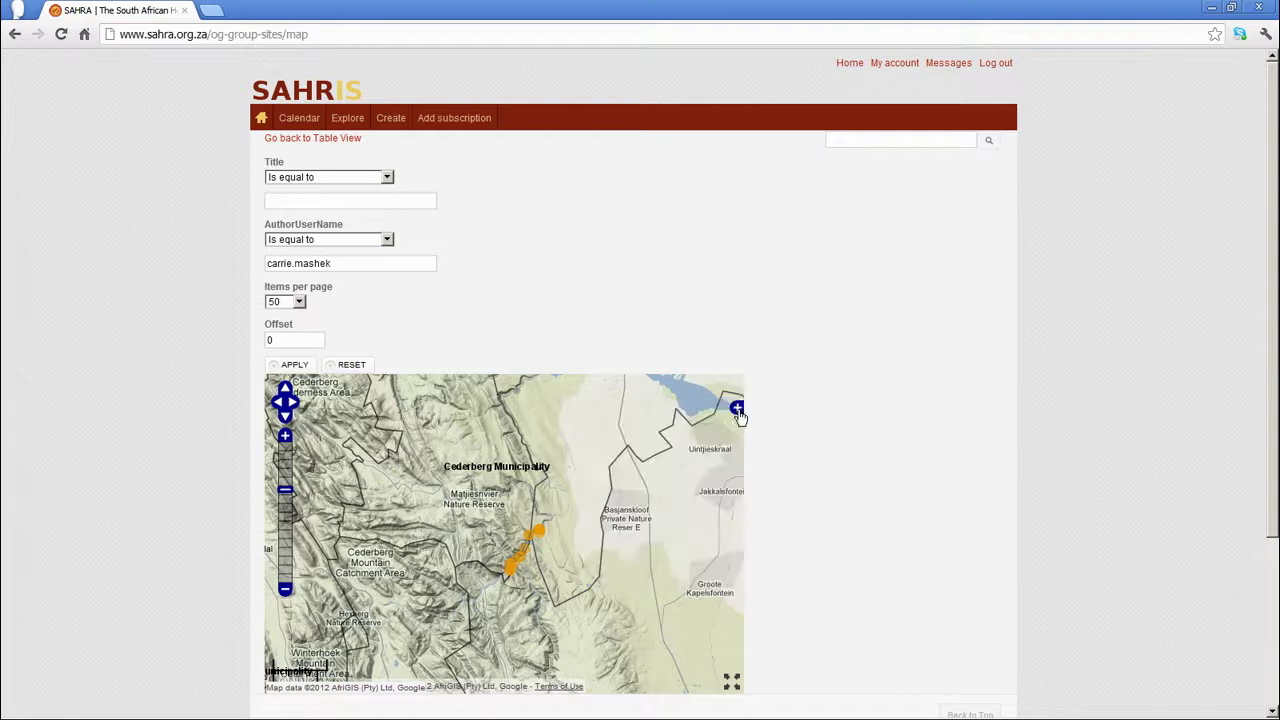
{"action": "left_click", "coordinate": [731, 681]}
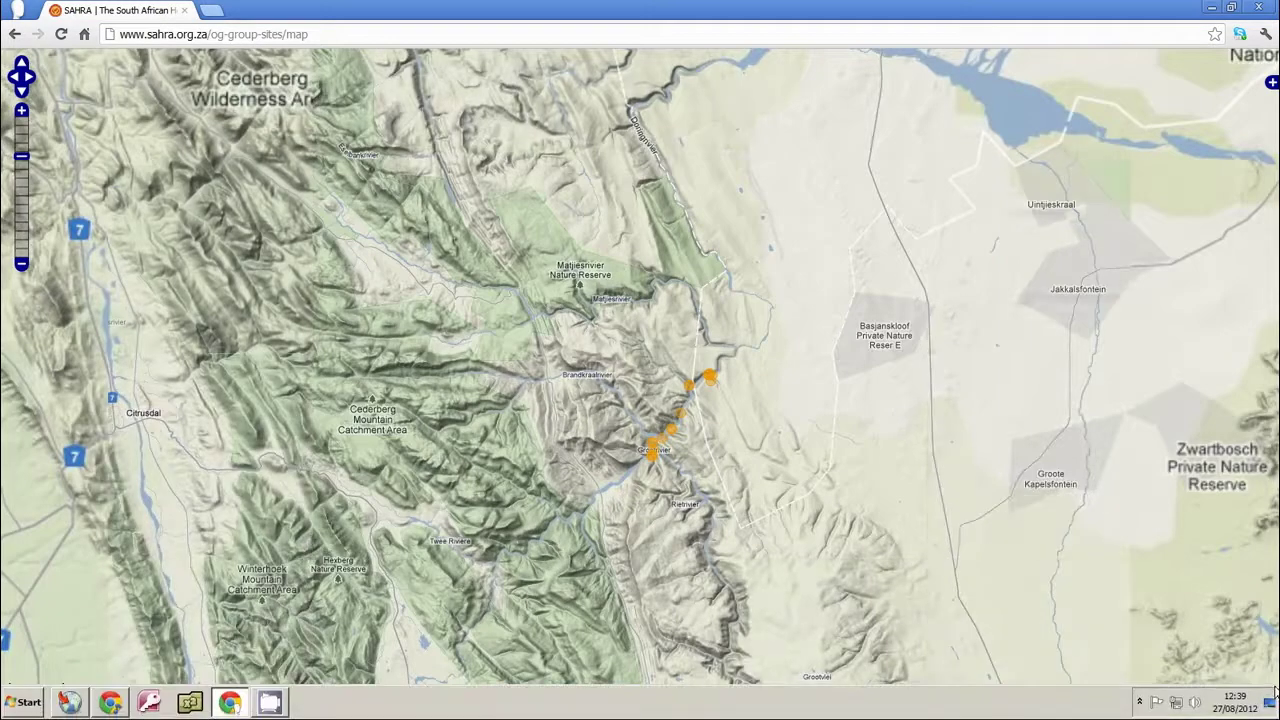
{"action": "left_click", "coordinate": [1267, 707]}
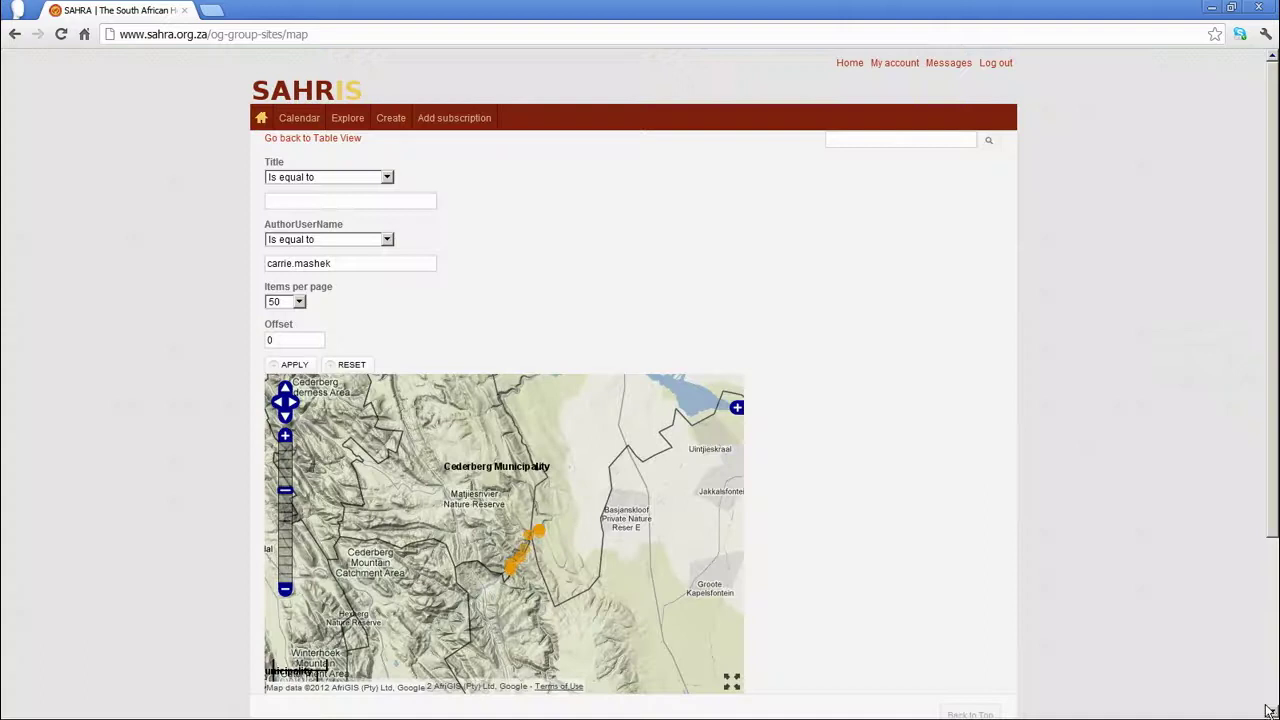
{"action": "scroll", "coordinate": [822, 552], "scroll_direction": "down", "scroll_amount": 2}
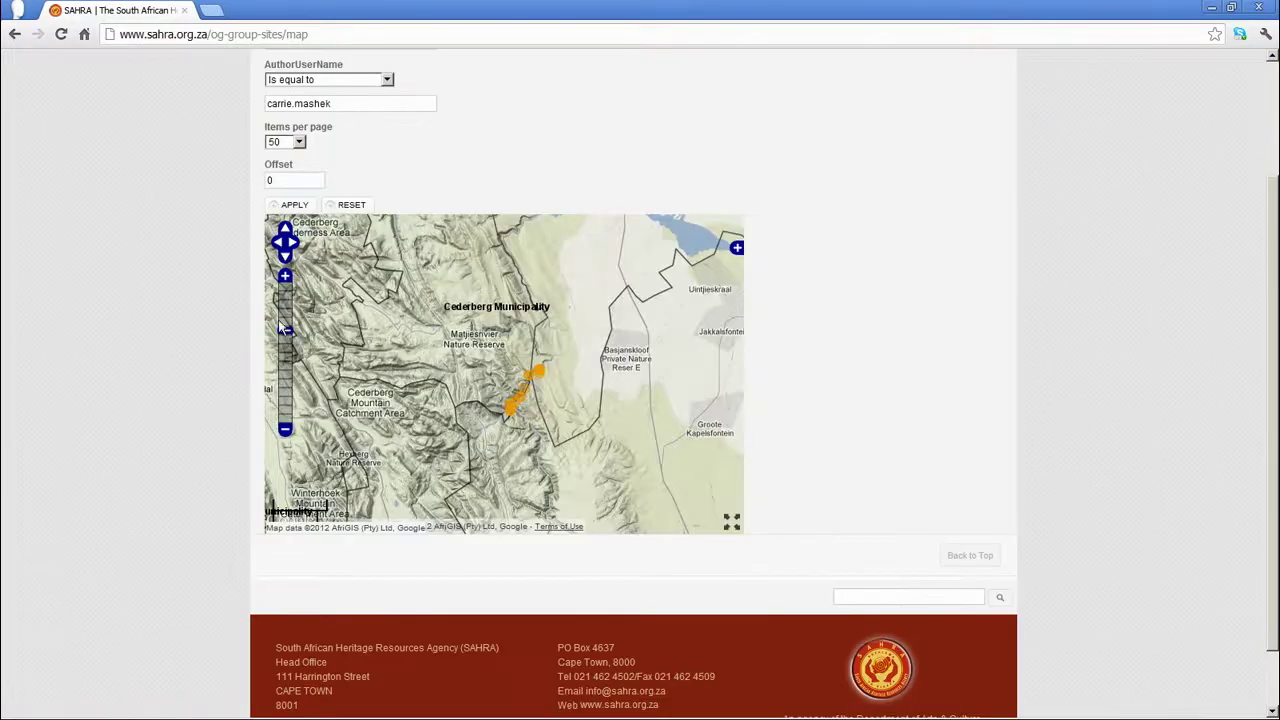
- Zoom in and pan the map onto the chain of site markers along the river
{"action": "left_click", "coordinate": [285, 431]}
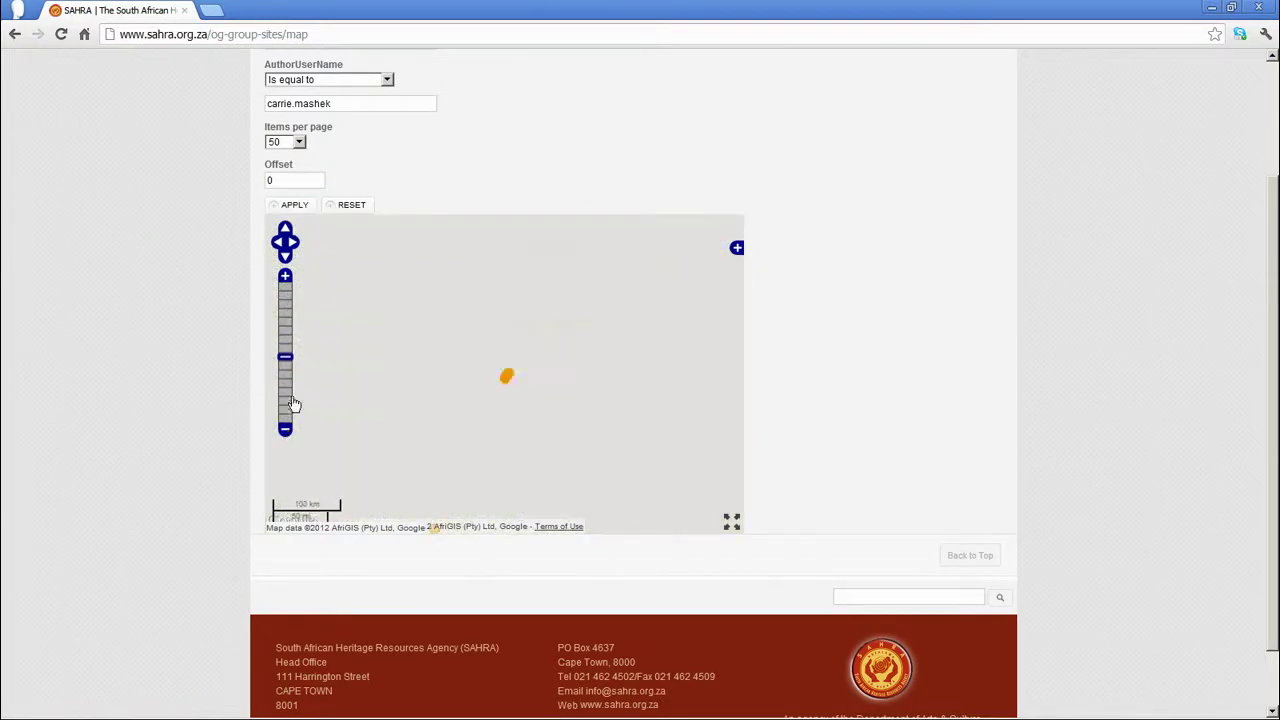
{"action": "left_click", "coordinate": [286, 278]}
{"action": "left_click", "coordinate": [286, 278]}
{"action": "left_click", "coordinate": [286, 278]}
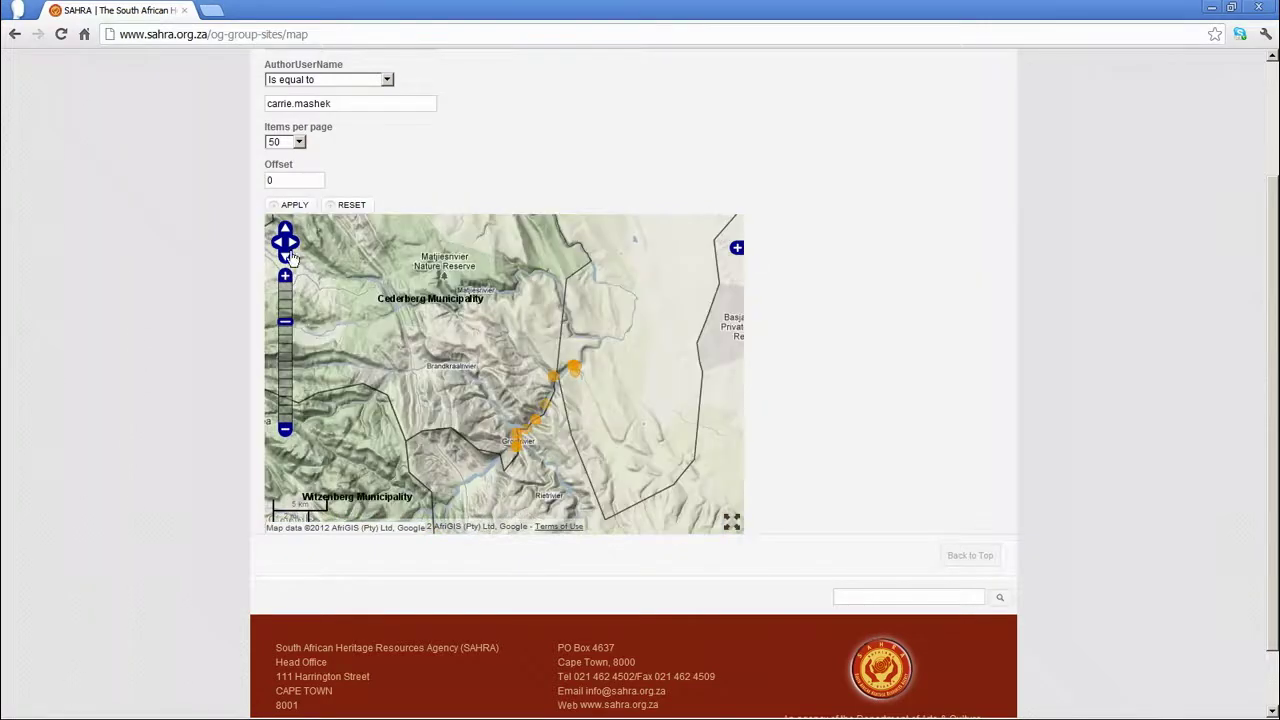
{"action": "left_click", "coordinate": [295, 243]}
{"action": "left_click", "coordinate": [278, 244]}
{"action": "left_click_drag", "start_coordinate": [374, 340], "coordinate": [339, 263]}
{"action": "left_click_drag", "start_coordinate": [397, 318], "coordinate": [654, 343]}
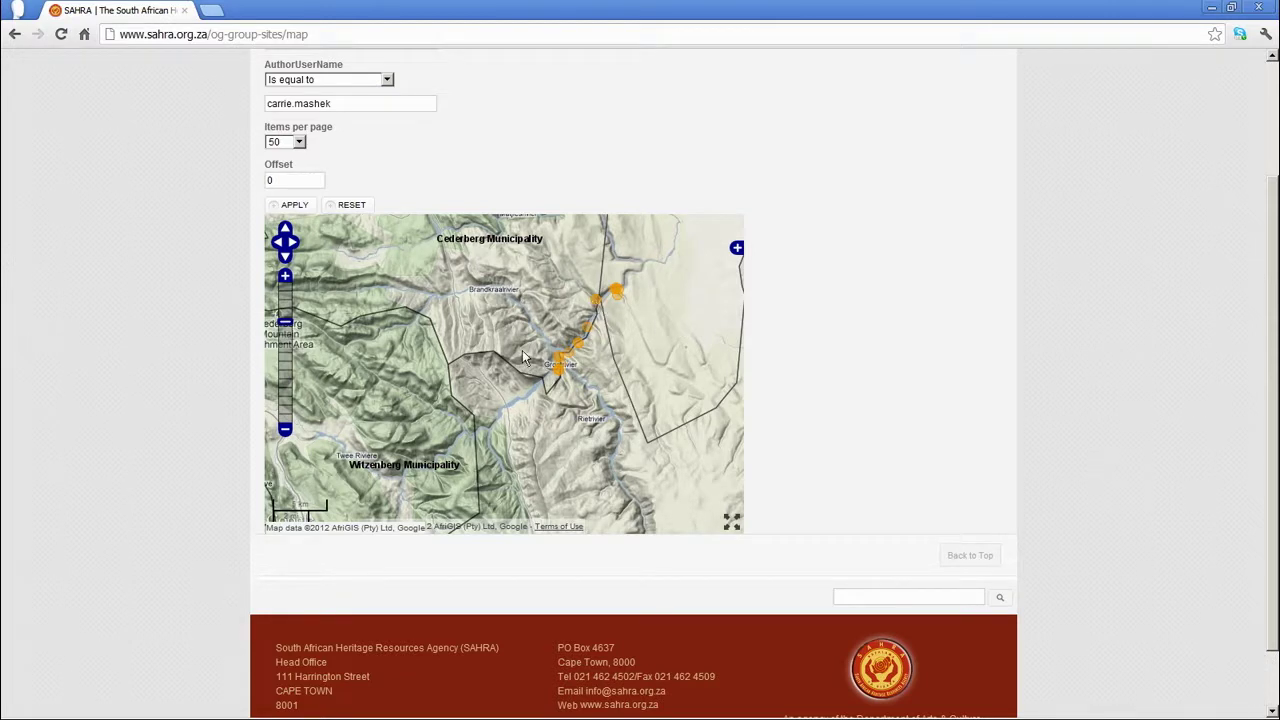
- Open the GR35 and GR41 site records from their map popups in new tabs
{"action": "left_click", "coordinate": [597, 305]}
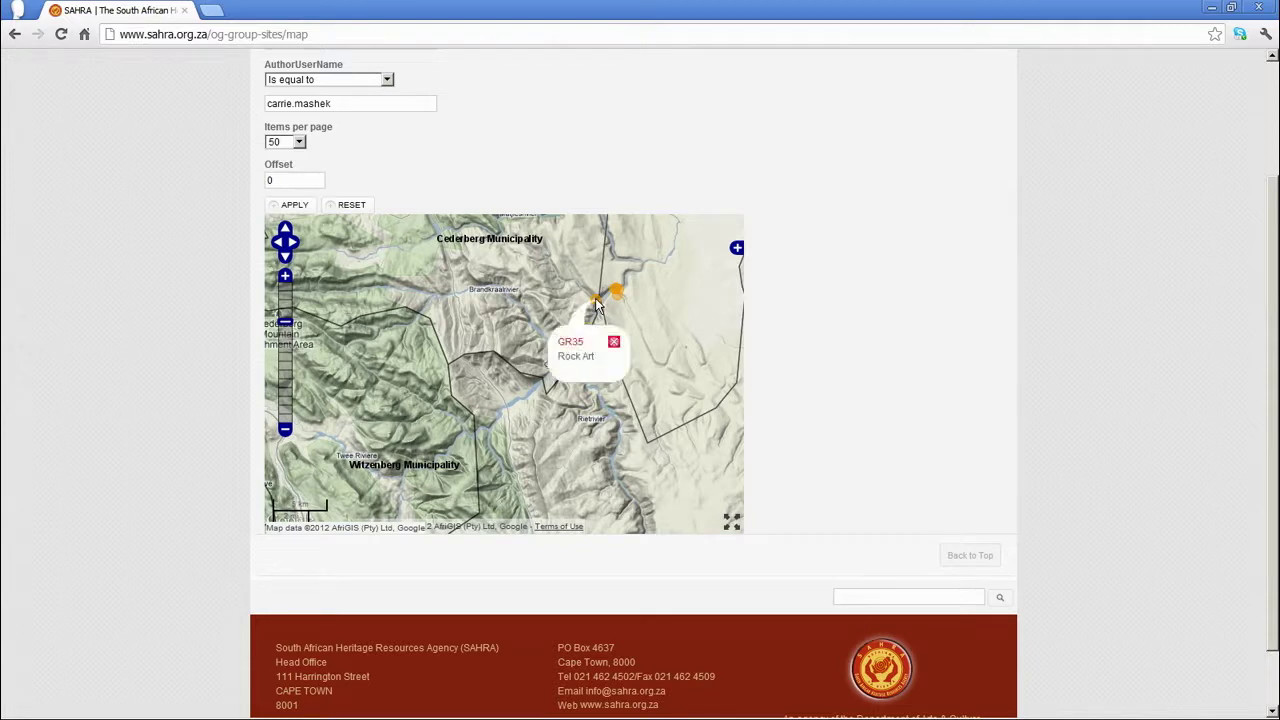
{"action": "right_click", "coordinate": [568, 345]}
{"action": "left_click", "coordinate": [598, 355]}
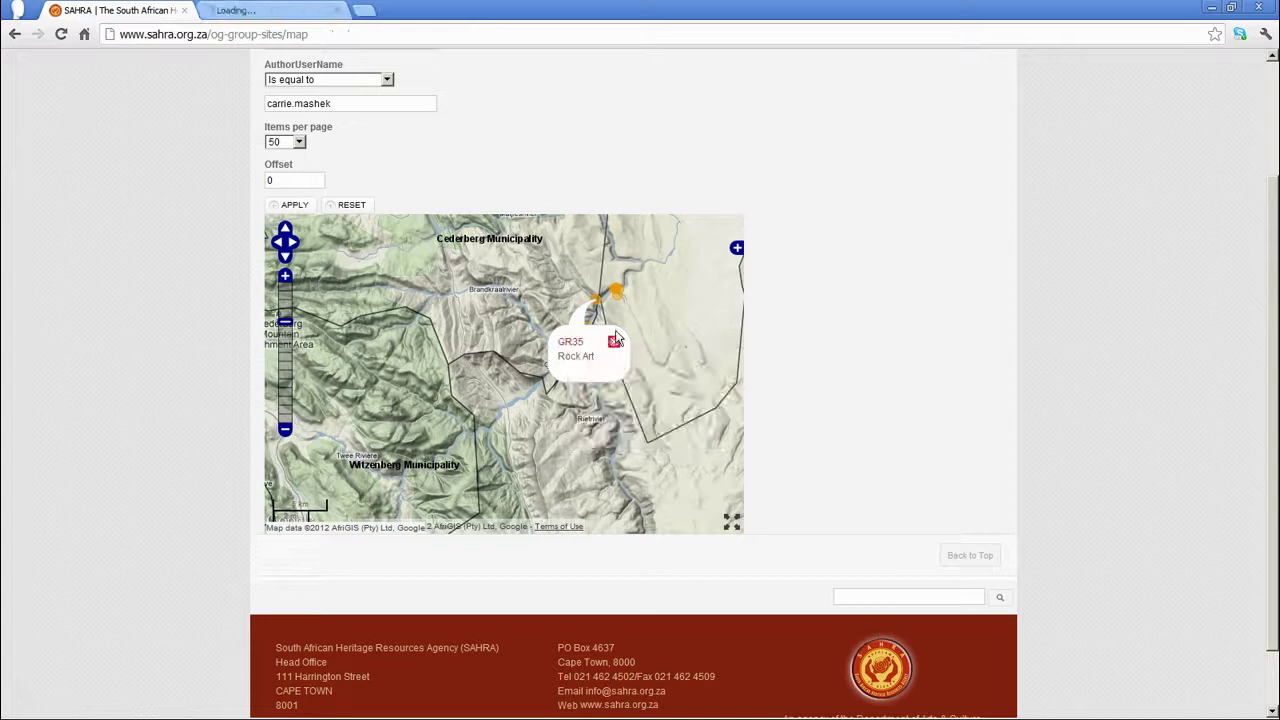
{"action": "left_click", "coordinate": [618, 295]}
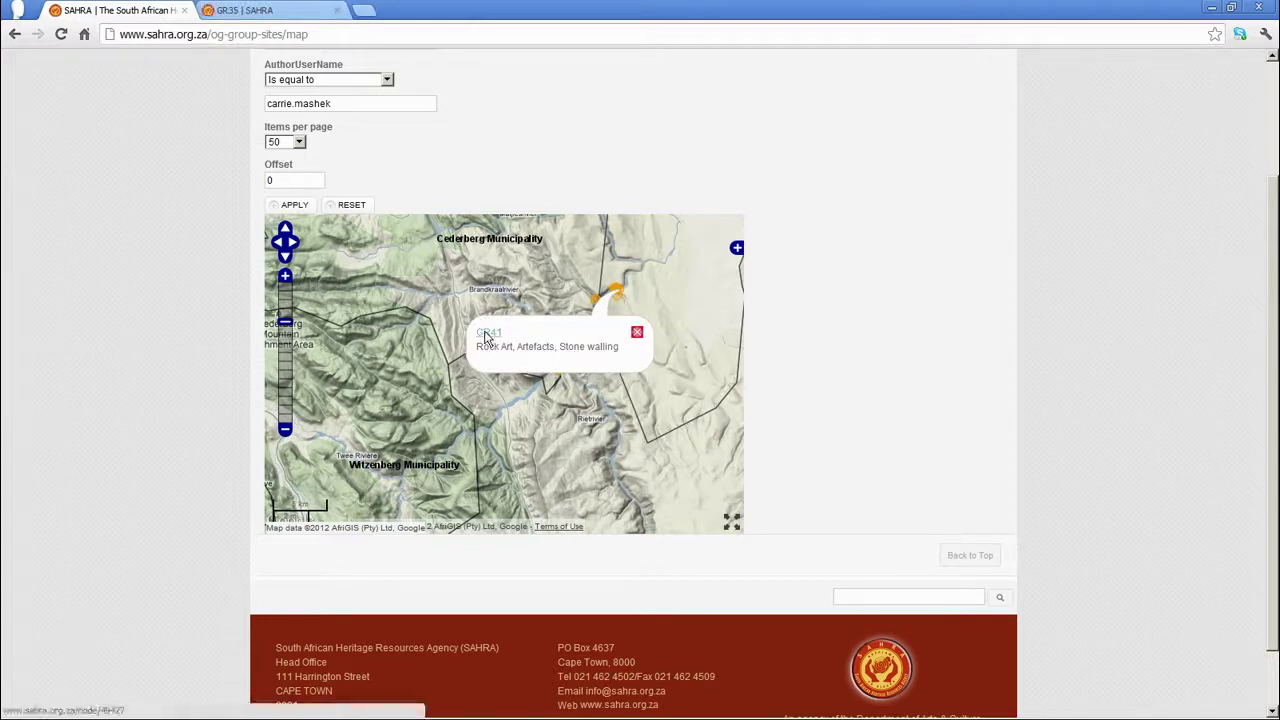
{"action": "right_click", "coordinate": [483, 332]}
{"action": "left_click", "coordinate": [510, 341]}
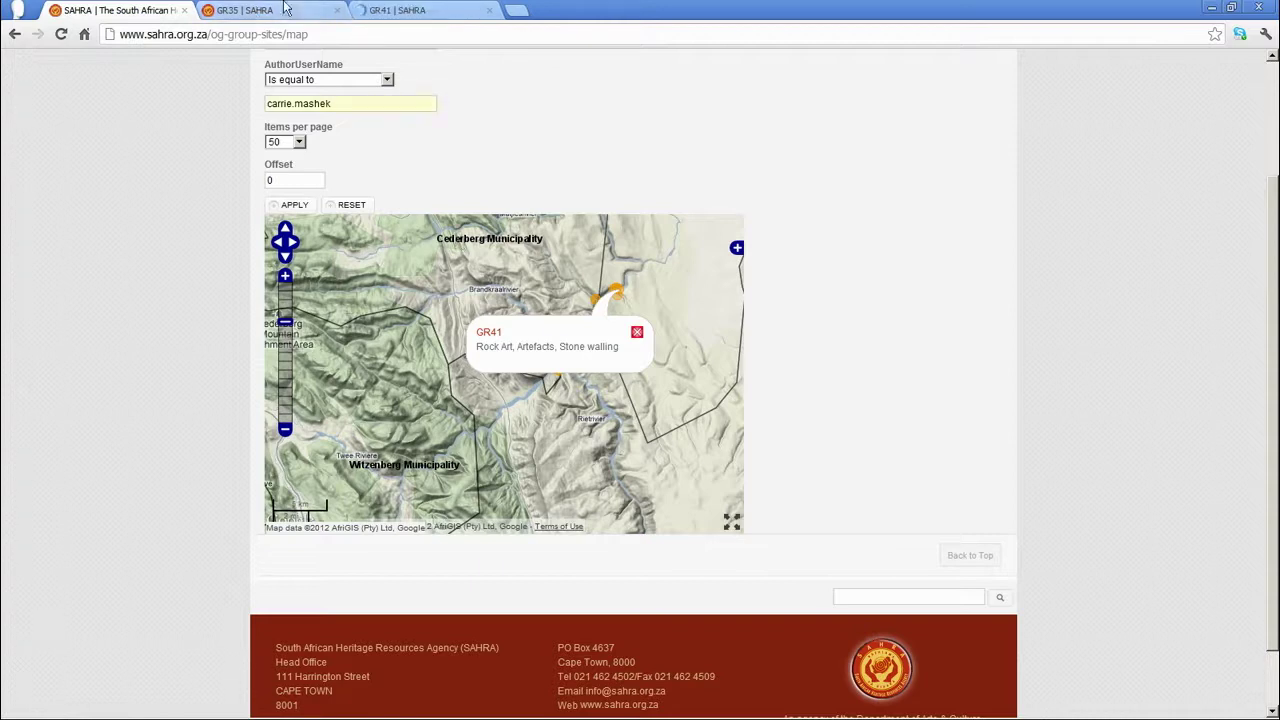
- Review the GR41 site page and view the photos of its 329 recording
{"action": "left_click", "coordinate": [250, 10]}
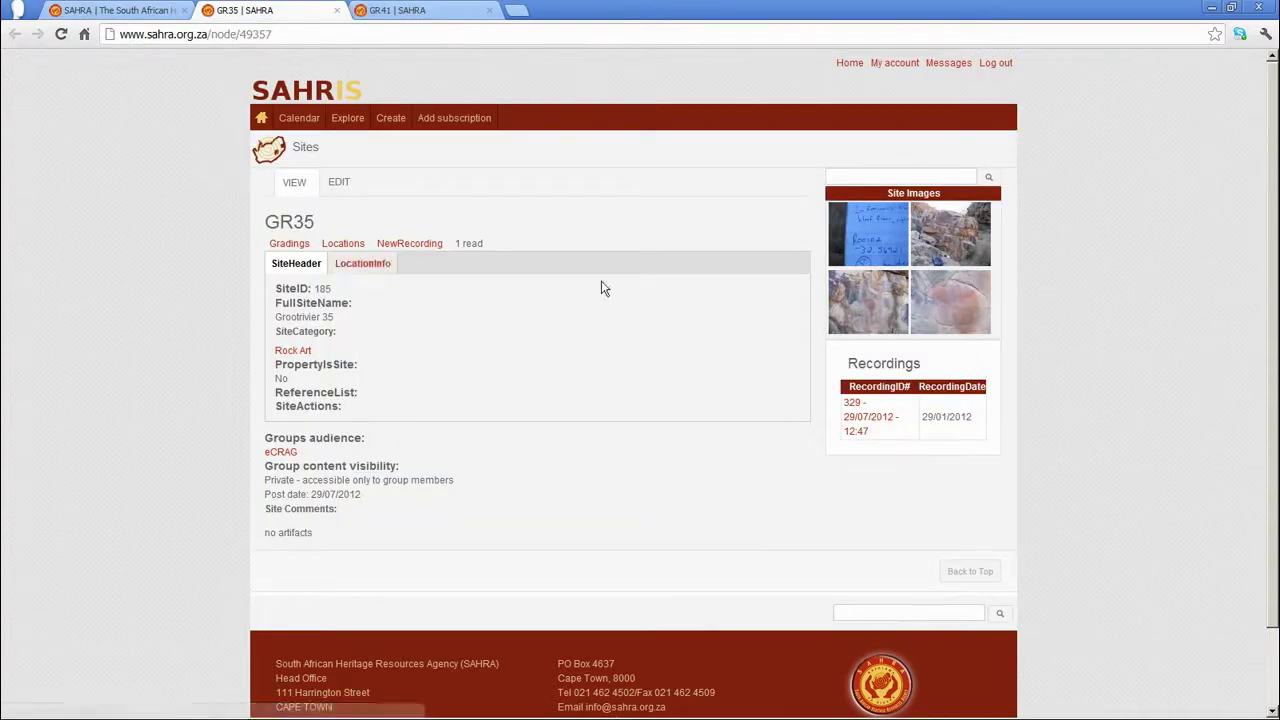
{"action": "left_click", "coordinate": [434, 12]}
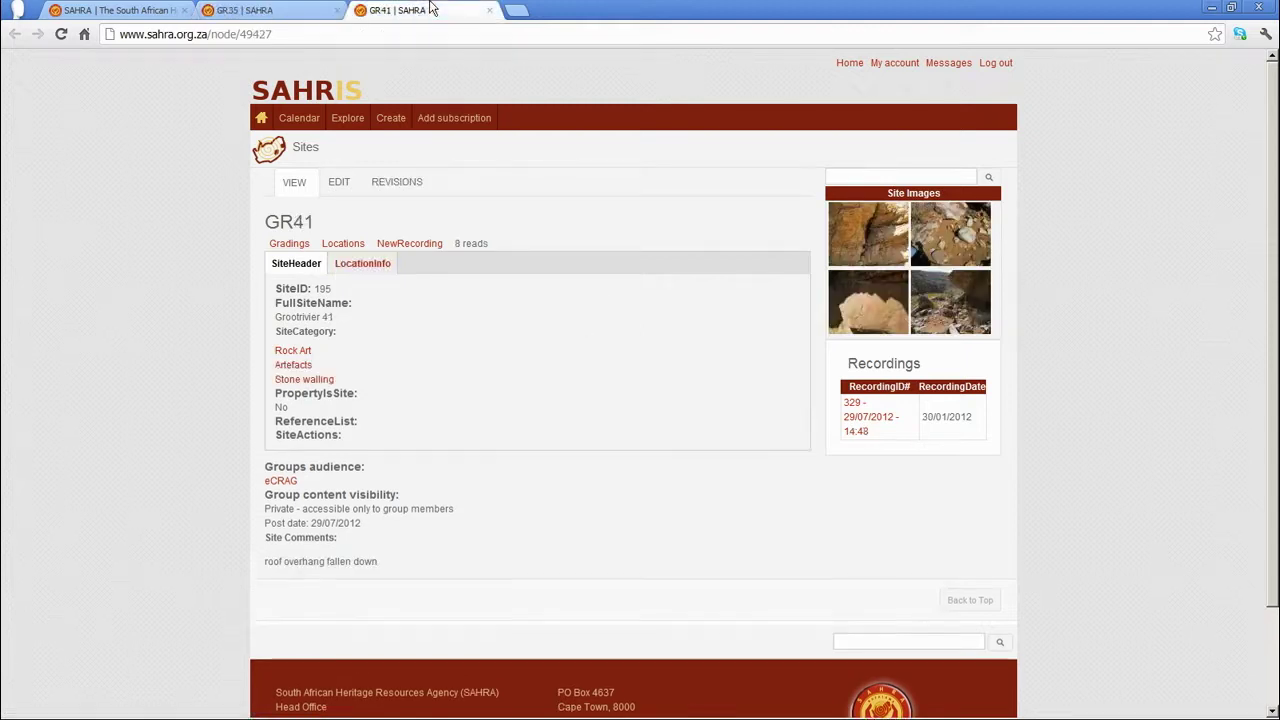
{"action": "left_click", "coordinate": [862, 425]}
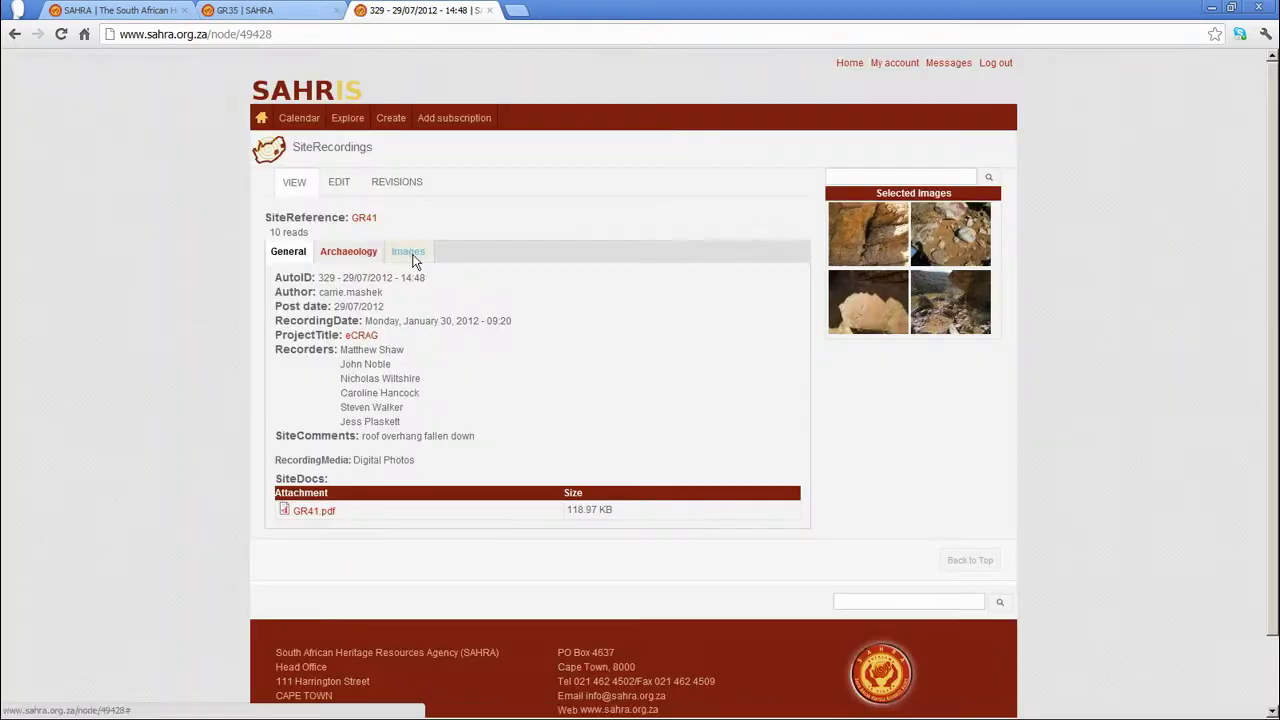
{"action": "left_click", "coordinate": [412, 253]}
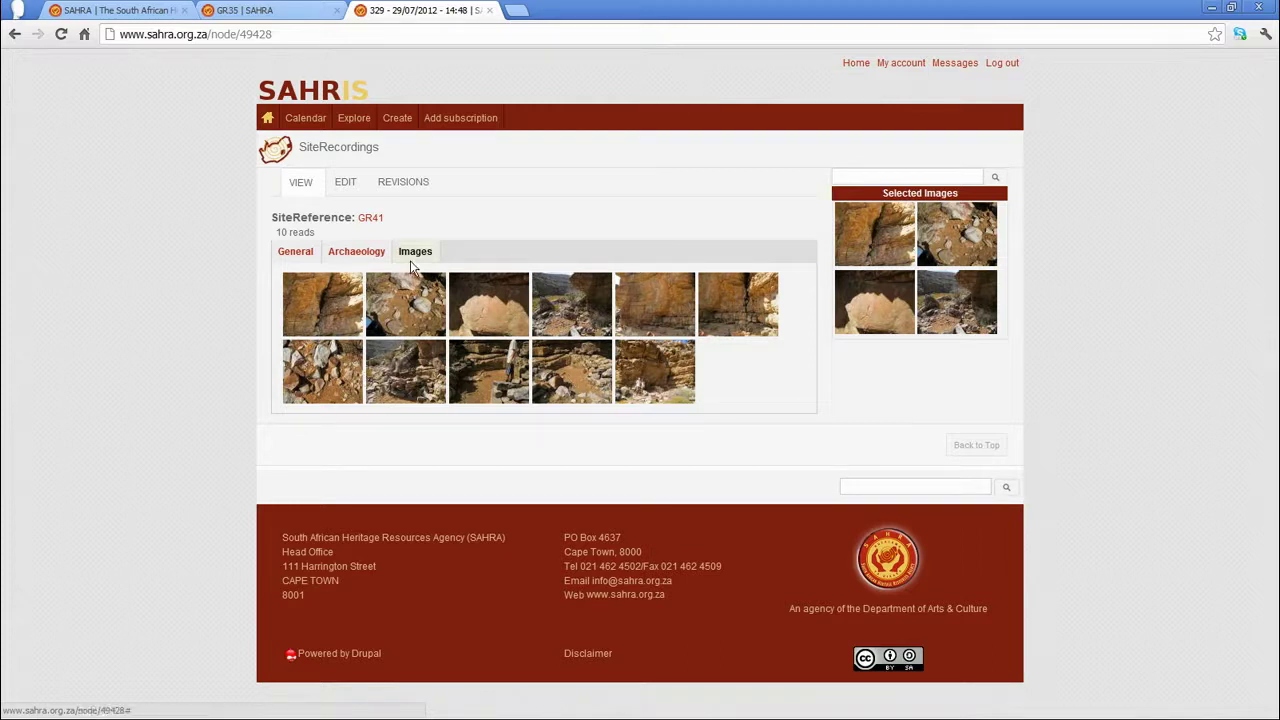
- Check GR35's location info, then open its 329 recording's images and general details
{"action": "left_click", "coordinate": [302, 9]}
{"action": "left_click", "coordinate": [375, 263]}
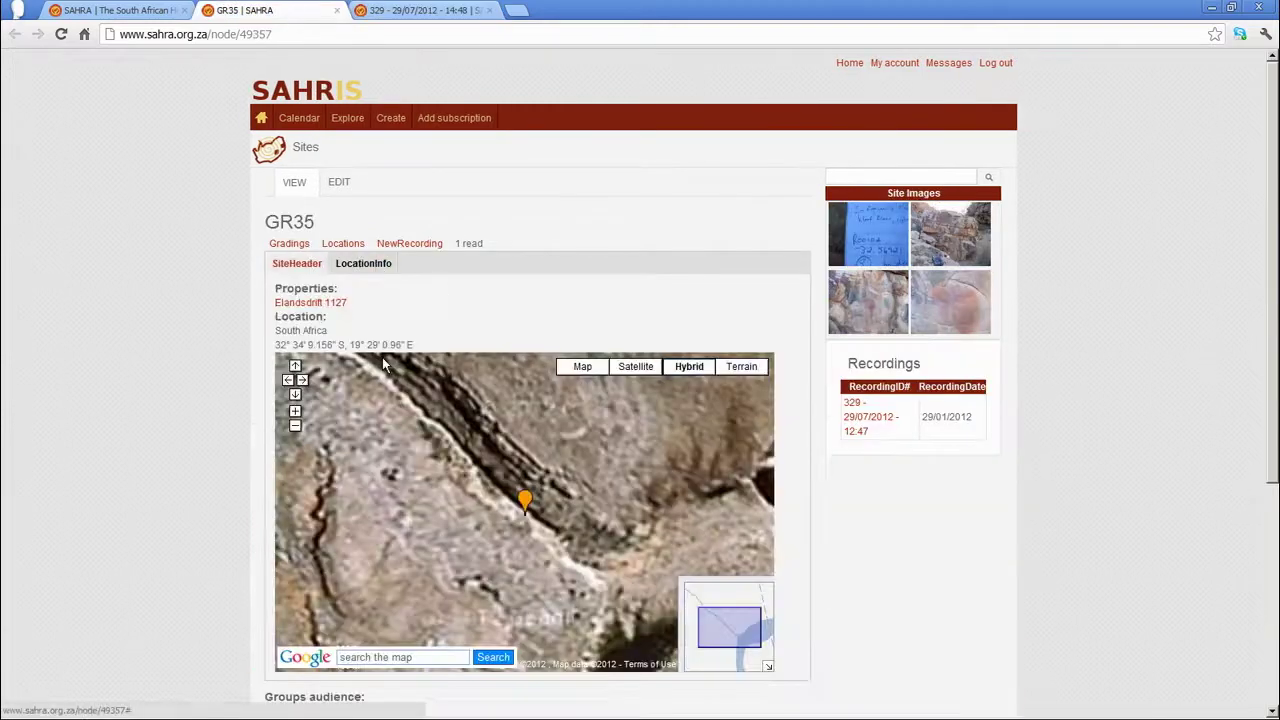
{"action": "left_click", "coordinate": [296, 263]}
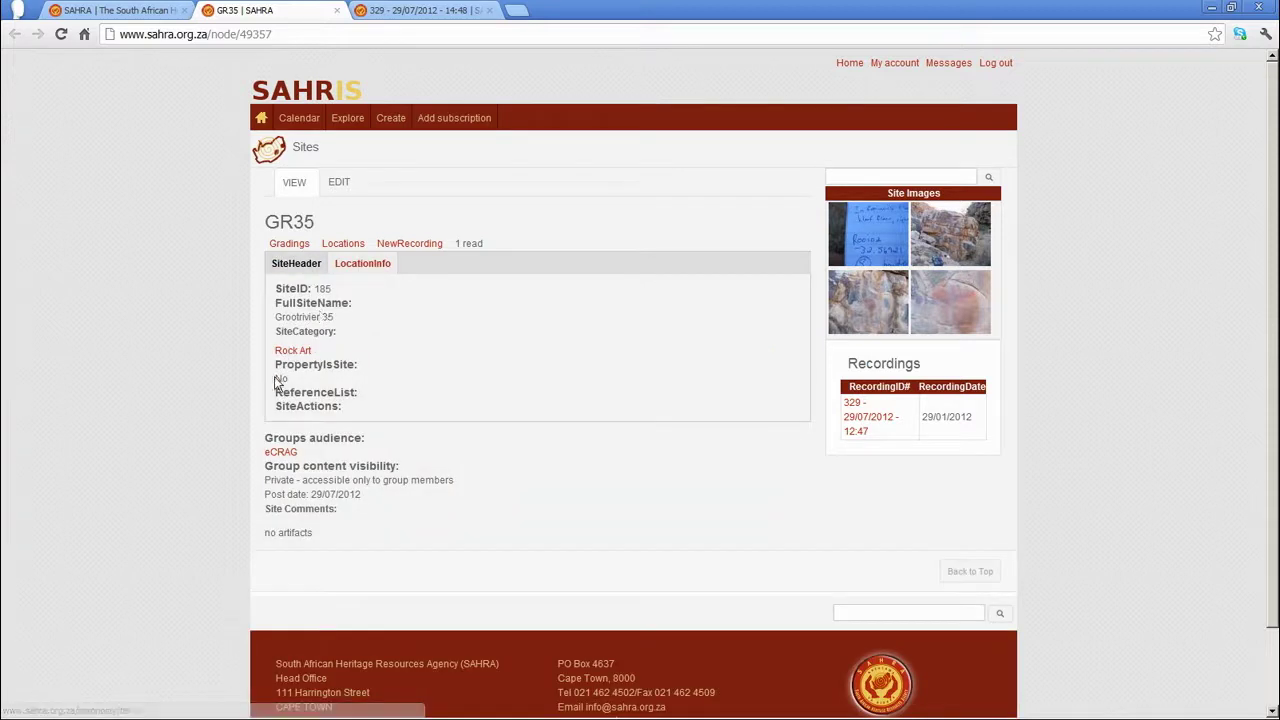
{"action": "left_click", "coordinate": [854, 421]}
{"action": "left_click", "coordinate": [407, 251]}
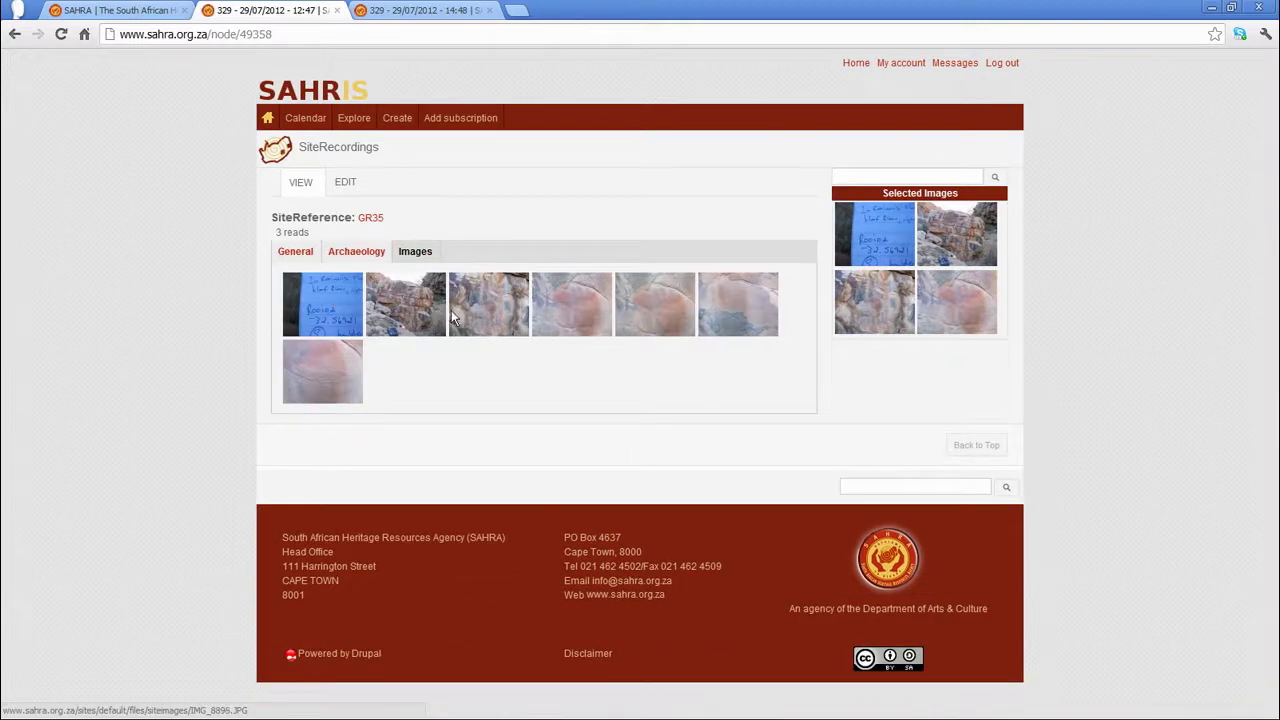
{"action": "left_click", "coordinate": [289, 250]}
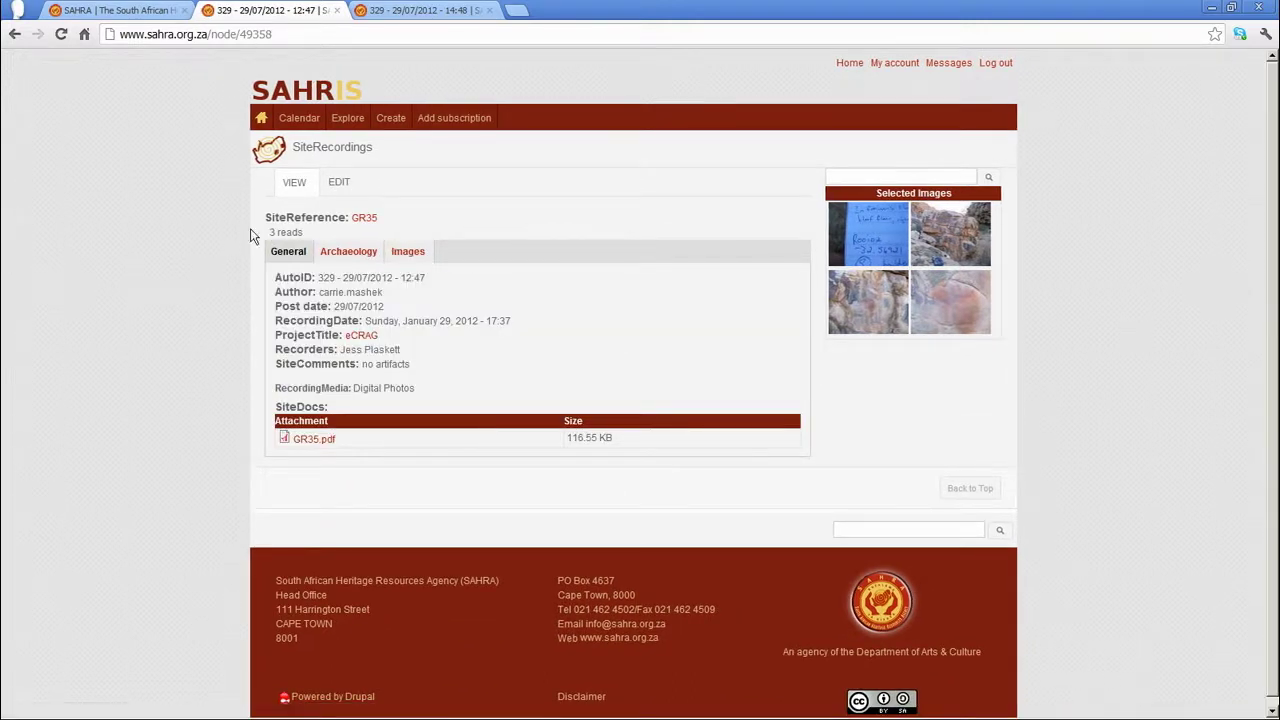
{"action": "left_click", "coordinate": [415, 12]}
{"action": "left_click", "coordinate": [300, 11]}
- Filter the group sites map to titles containing 'GR2'
{"action": "left_click", "coordinate": [145, 12]}
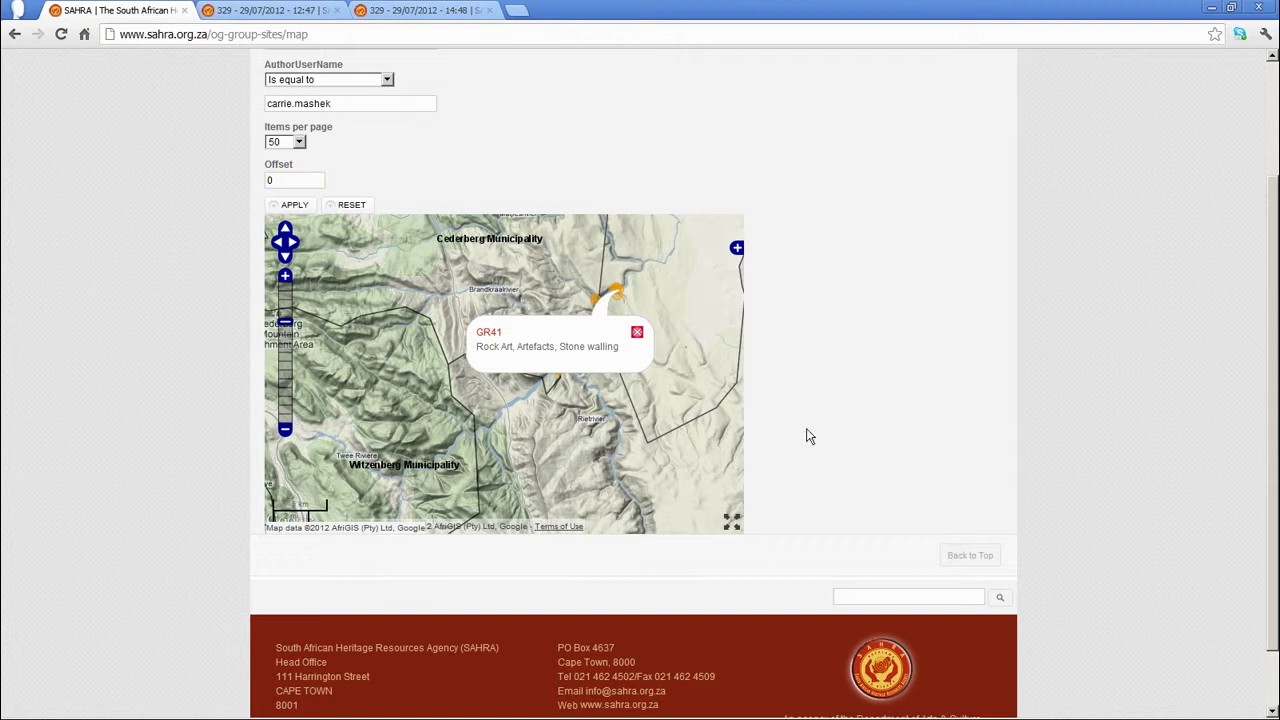
{"action": "scroll", "coordinate": [816, 441], "scroll_direction": "up", "scroll_amount": 2}
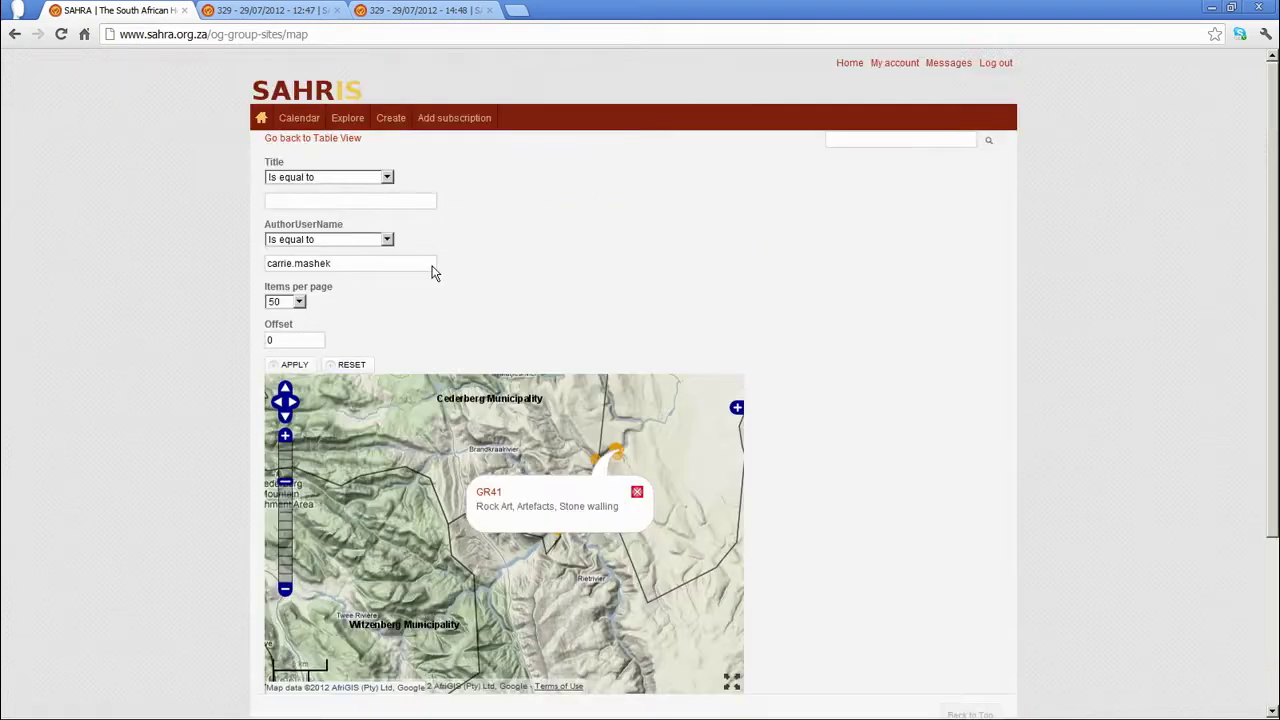
{"action": "left_click", "coordinate": [337, 180]}
{"action": "left_click", "coordinate": [288, 215]}
{"action": "left_click", "coordinate": [312, 203]}
{"action": "type", "text": "GR"}
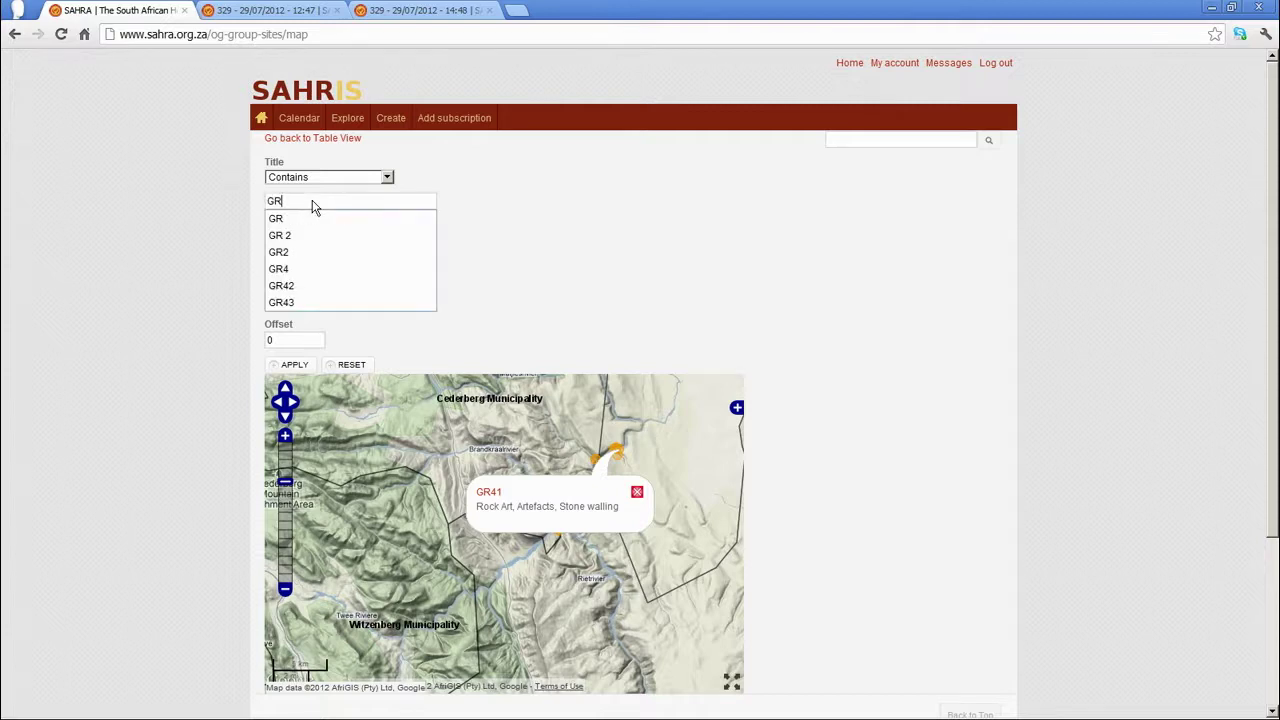
{"action": "type", "text": "2"}
{"action": "left_click", "coordinate": [200, 257]}
{"action": "left_click", "coordinate": [292, 366]}
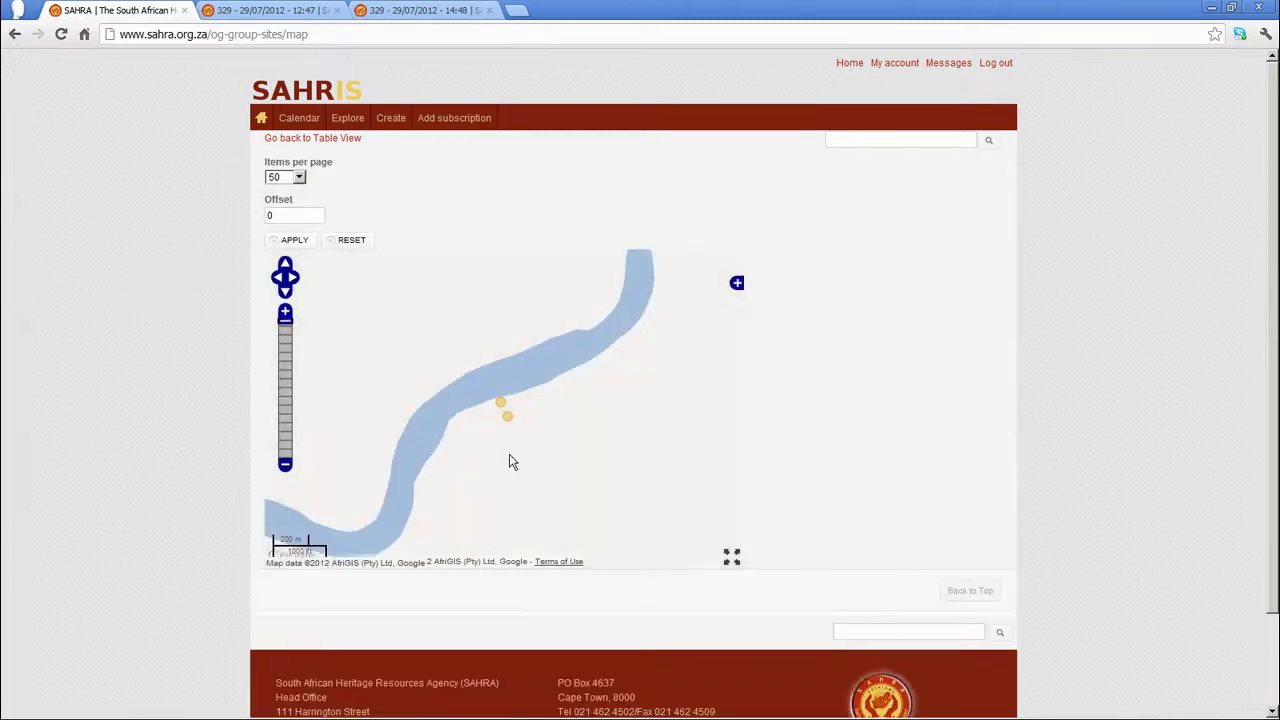
- Zoom the map out to a regional view, then reset all filters
{"action": "left_click", "coordinate": [285, 464]}
{"action": "left_click", "coordinate": [285, 464]}
{"action": "left_click", "coordinate": [285, 464]}
{"action": "left_click", "coordinate": [285, 464]}
{"action": "left_click", "coordinate": [285, 464]}
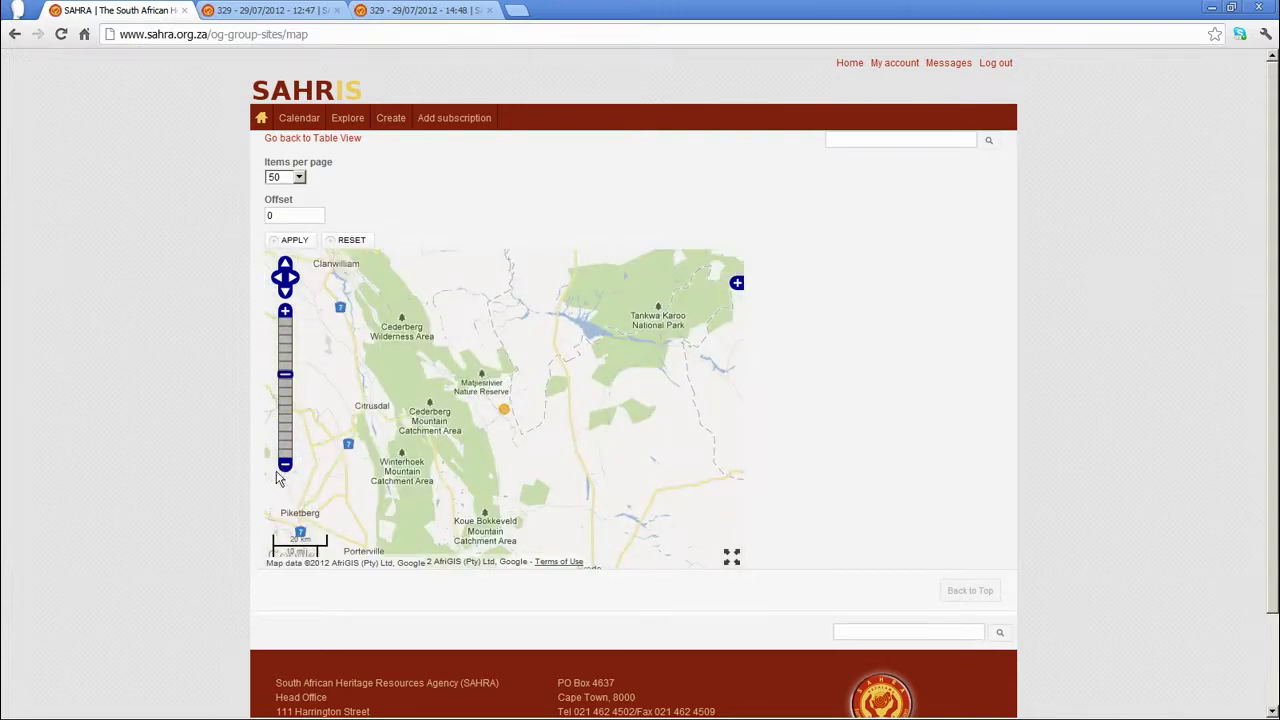
{"action": "left_click", "coordinate": [300, 244]}
{"action": "left_click_drag", "start_coordinate": [288, 217], "coordinate": [226, 228]}
{"action": "left_click", "coordinate": [351, 240]}
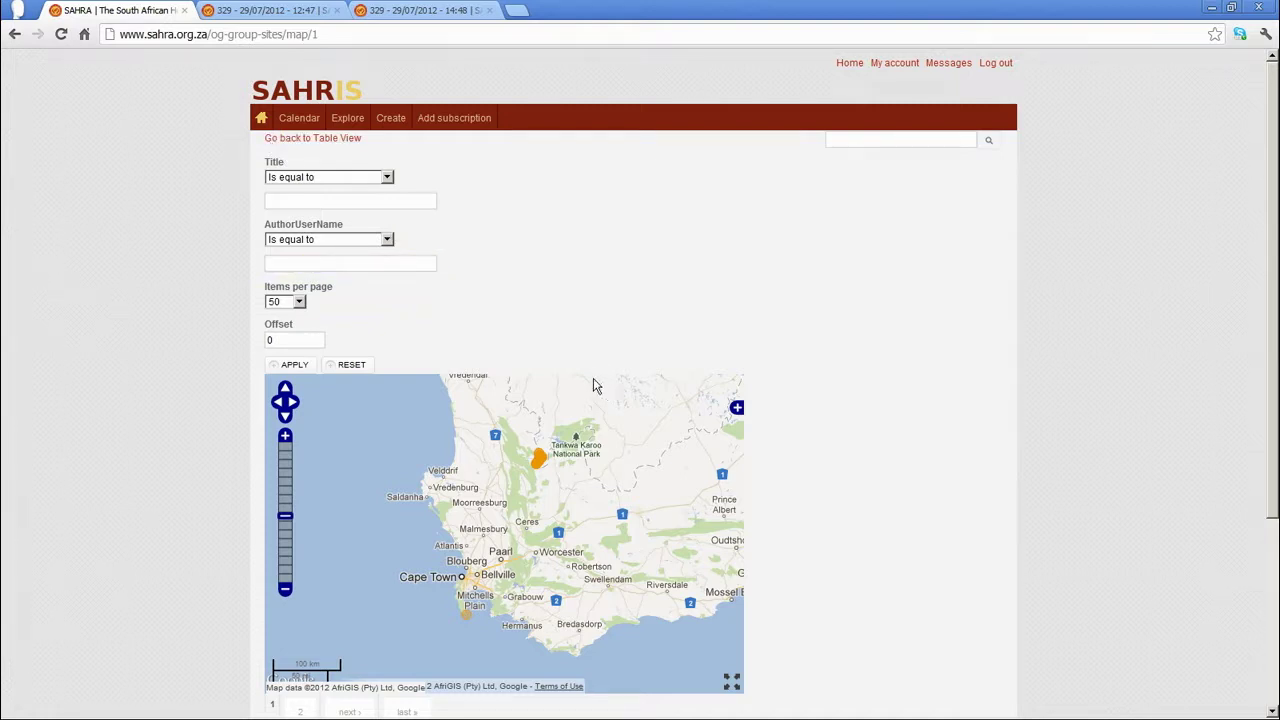
- Return from the map to the group sites table view
{"action": "left_click", "coordinate": [309, 139]}
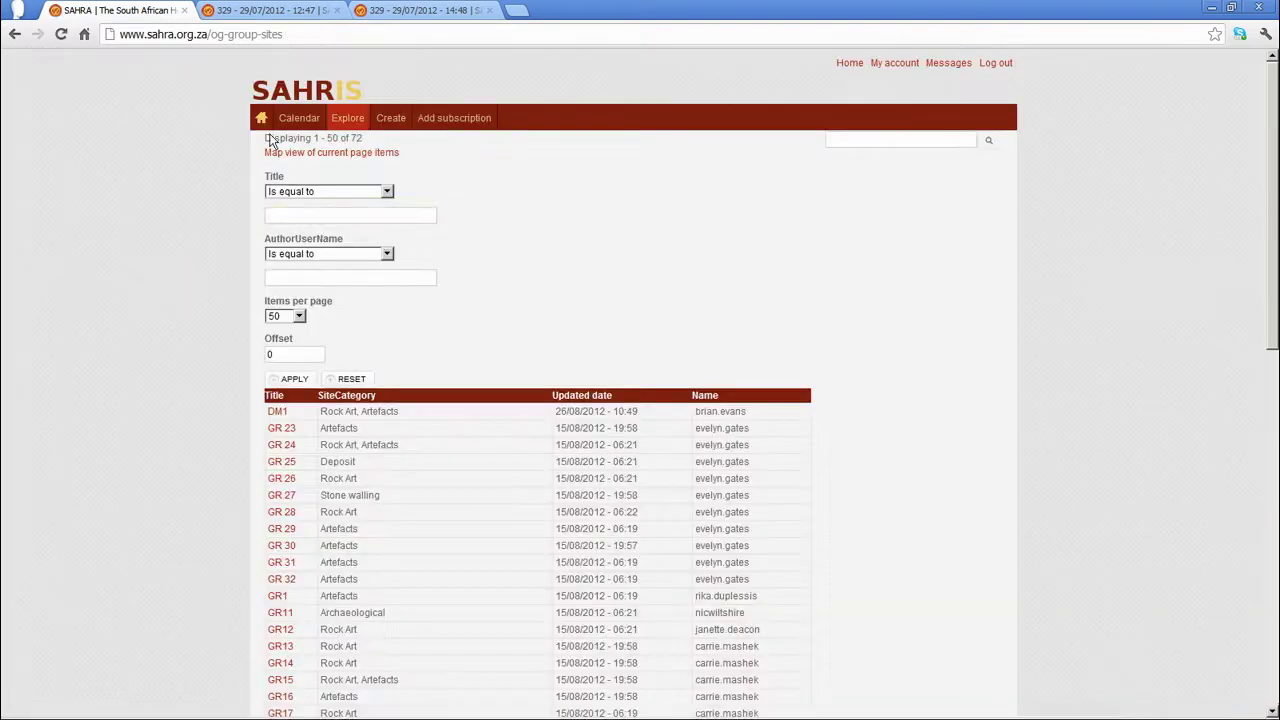
{"action": "scroll", "coordinate": [286, 531], "scroll_direction": "down", "scroll_amount": 3}
{"action": "scroll", "coordinate": [571, 508], "scroll_direction": "up", "scroll_amount": 3}
{"action": "left_click", "coordinate": [346, 278]}
- Keep 50 items per page and scroll through the 72-site listing
{"action": "left_click", "coordinate": [297, 319]}
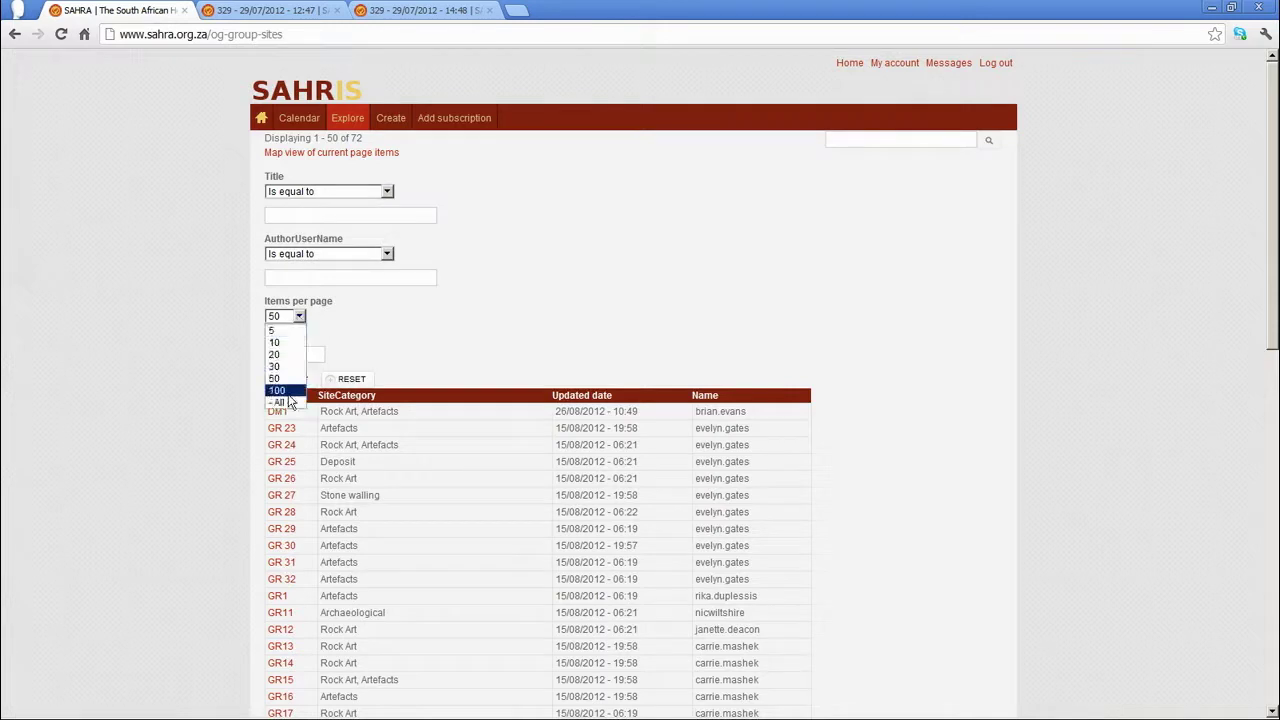
{"action": "left_click", "coordinate": [243, 396]}
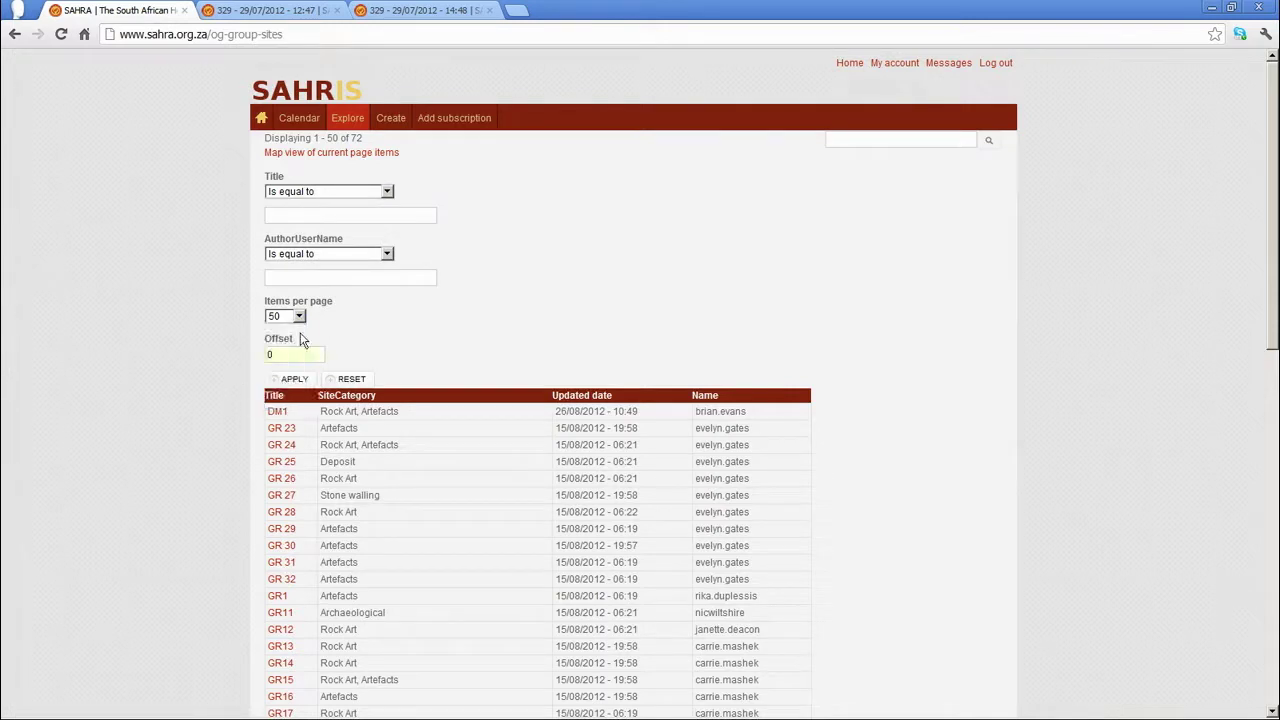
{"action": "scroll", "coordinate": [320, 497], "scroll_direction": "down", "scroll_amount": 10}
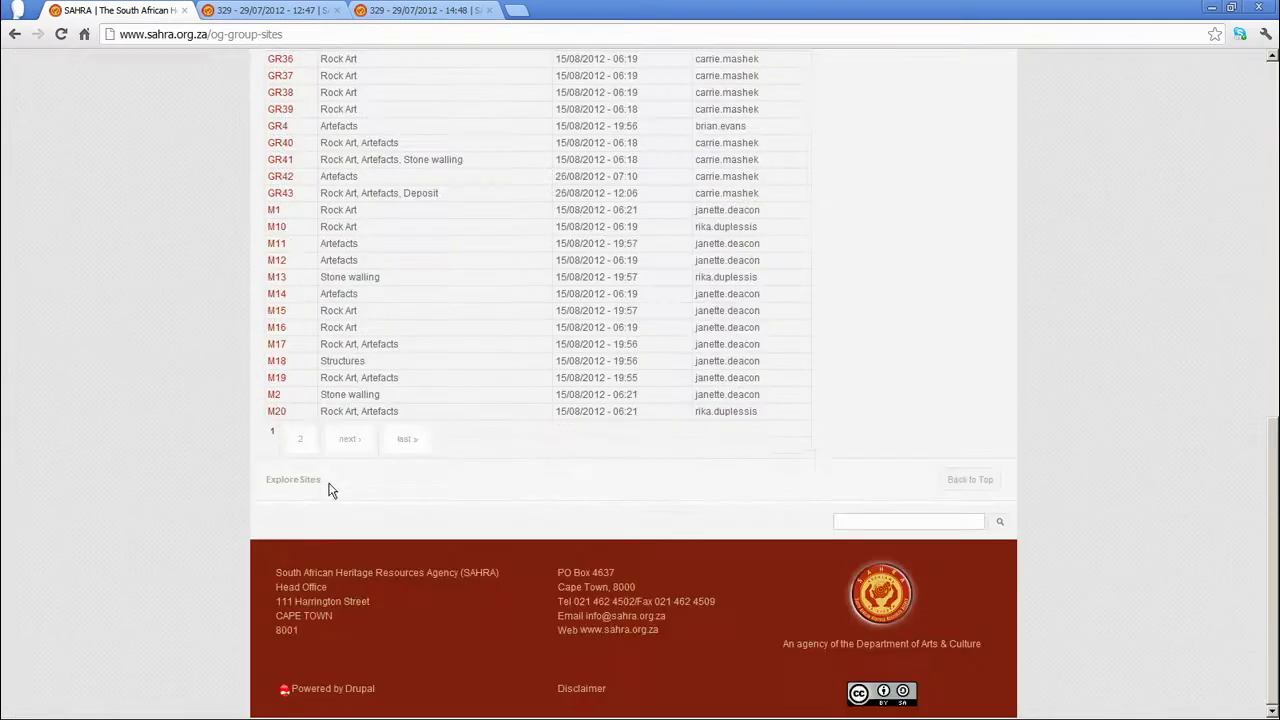
{"action": "scroll", "coordinate": [331, 489], "scroll_direction": "up", "scroll_amount": 10}
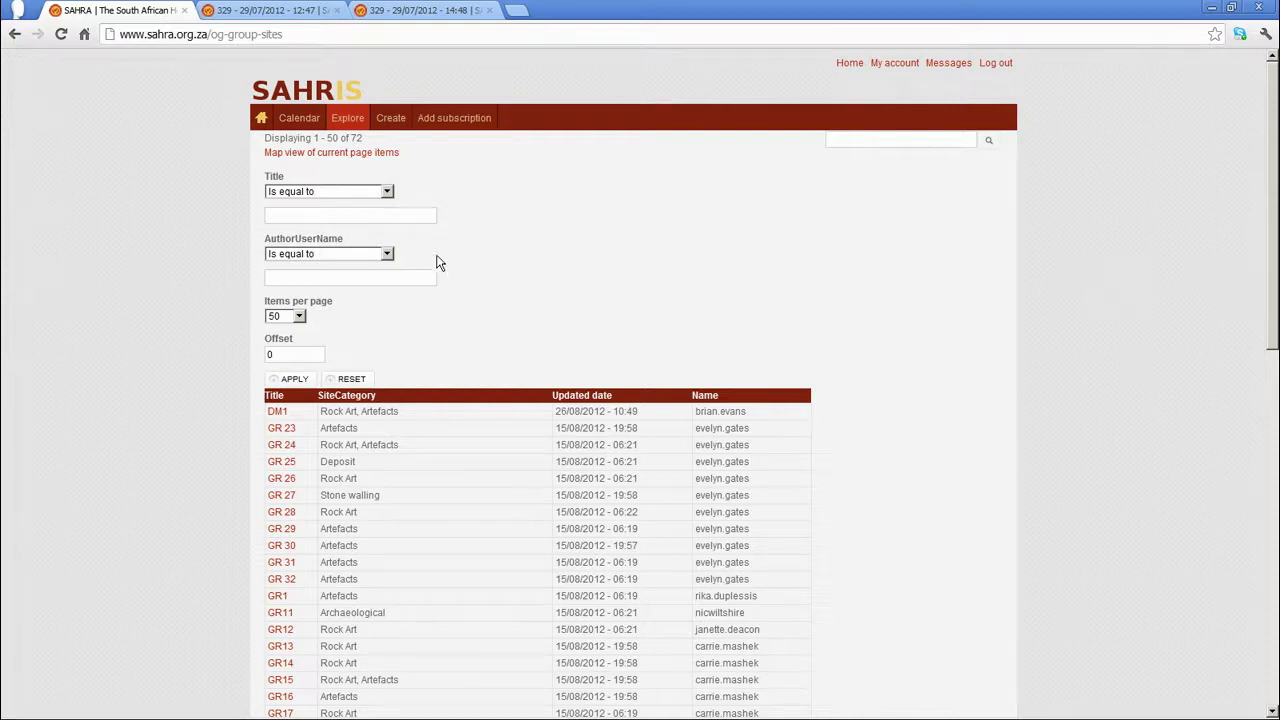
{"action": "left_click", "coordinate": [347, 213]}
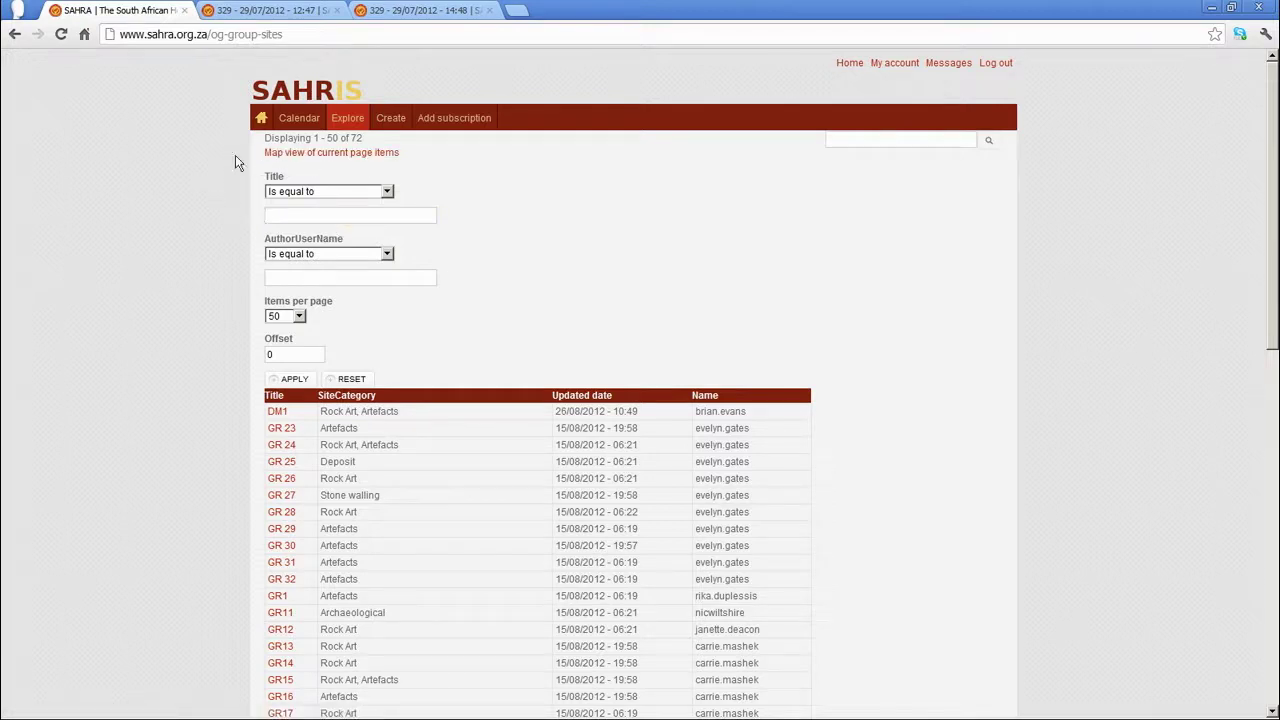